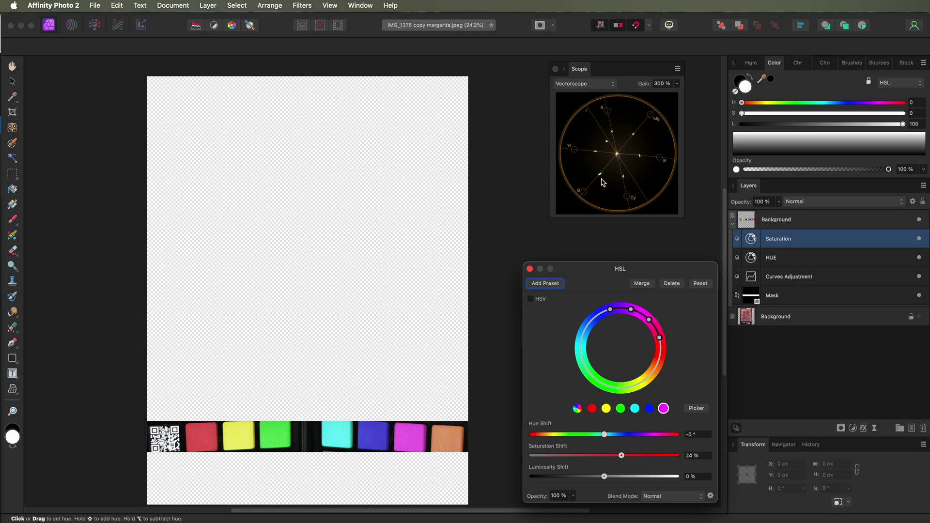
{"action": "left_click", "coordinate": [921, 244]}
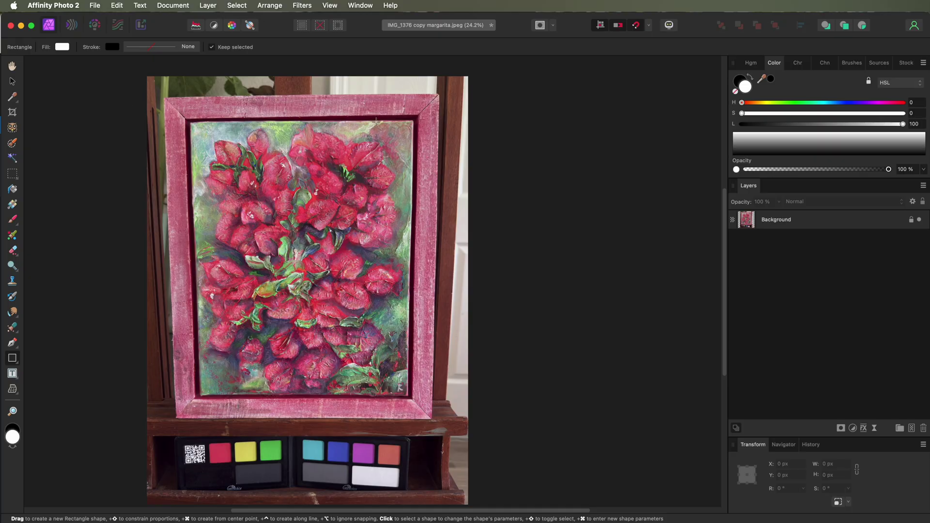
Duplicate the Background layer and hide the original locked copy beneath it.
{"action": "right_click", "coordinate": [817, 221]}
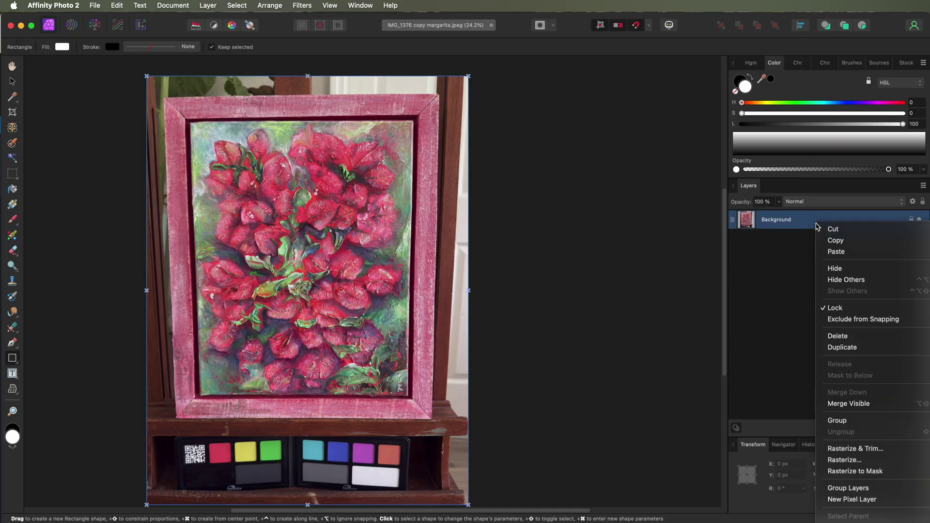
{"action": "left_click", "coordinate": [859, 348]}
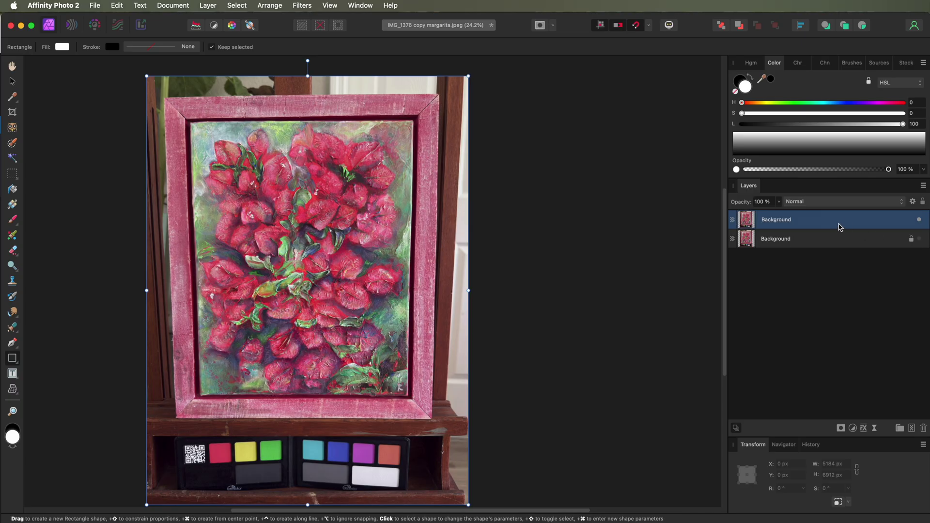
Draw a rectangle about 3564 × 345 px over the colour card's grayscale patches and turn it into a mask for the duplicated layer.
{"action": "left_click", "coordinate": [131, 338]}
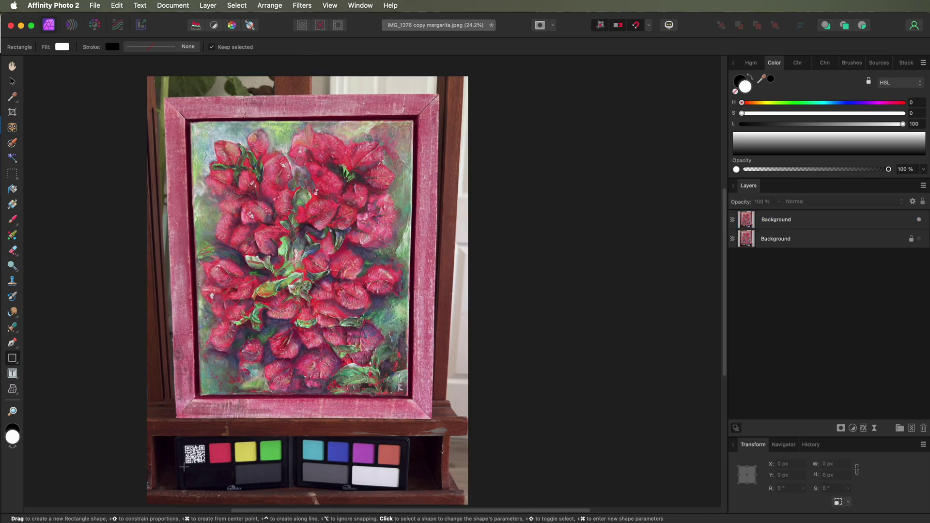
{"action": "left_click_drag", "start_coordinate": [183, 466], "coordinate": [404, 487]}
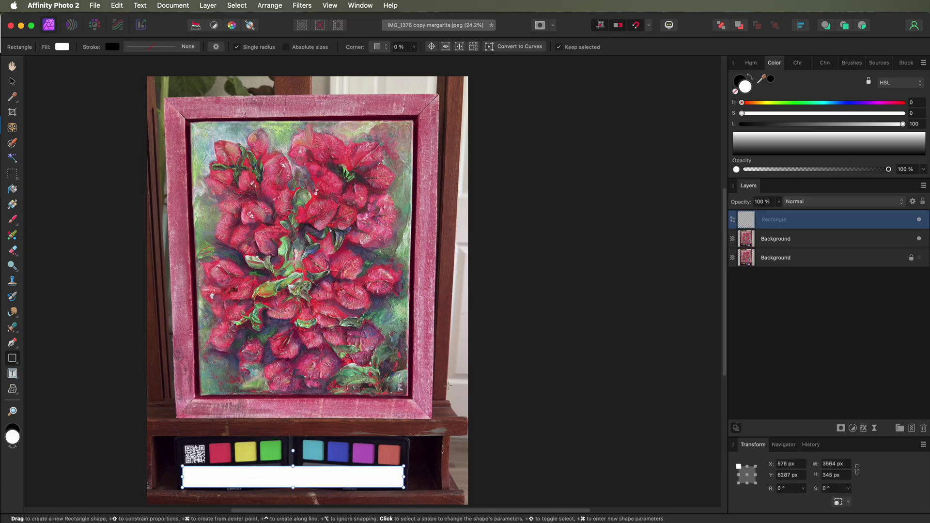
{"action": "right_click", "coordinate": [791, 226]}
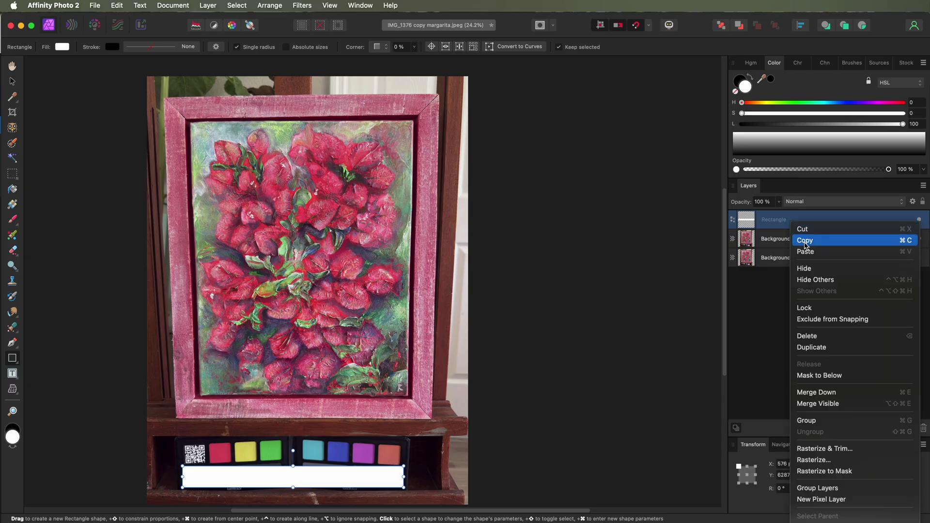
{"action": "left_click", "coordinate": [828, 376]}
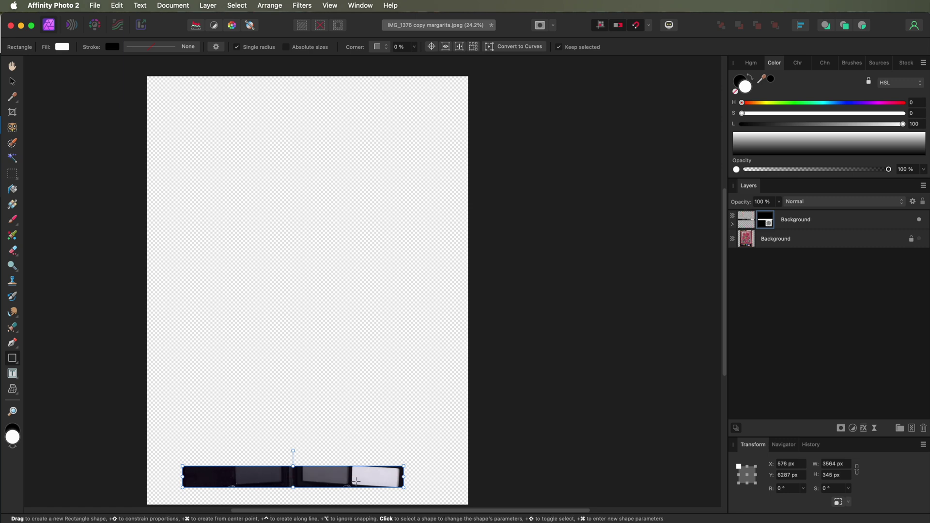
Show the Scope panel, place it beside the canvas, and keep it set to Intensity Waveform.
{"action": "left_click", "coordinate": [360, 6]}
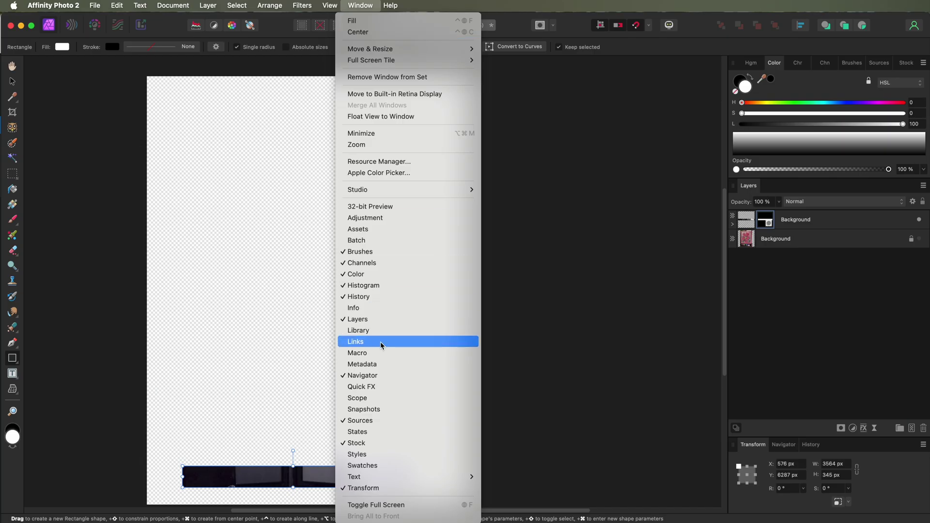
{"action": "left_click", "coordinate": [380, 398]}
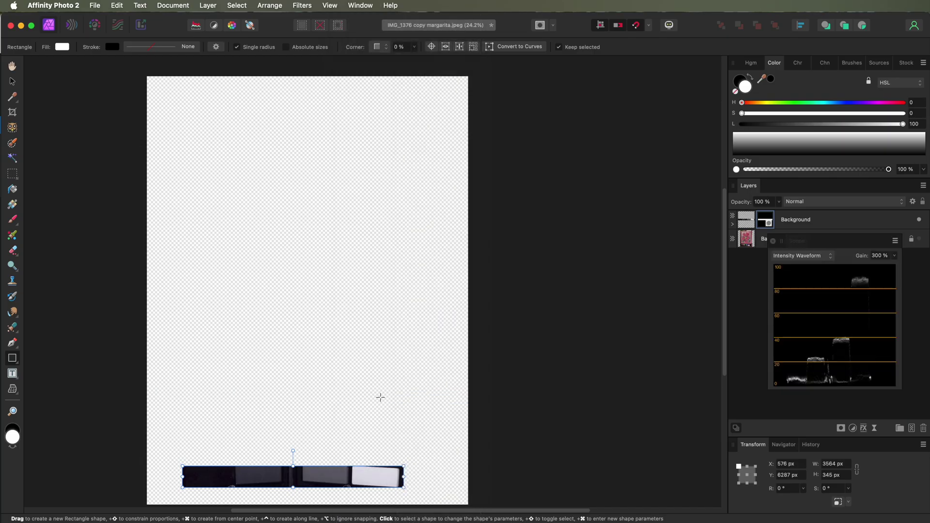
{"action": "left_click_drag", "start_coordinate": [844, 243], "coordinate": [626, 72]}
{"action": "left_click", "coordinate": [601, 89]}
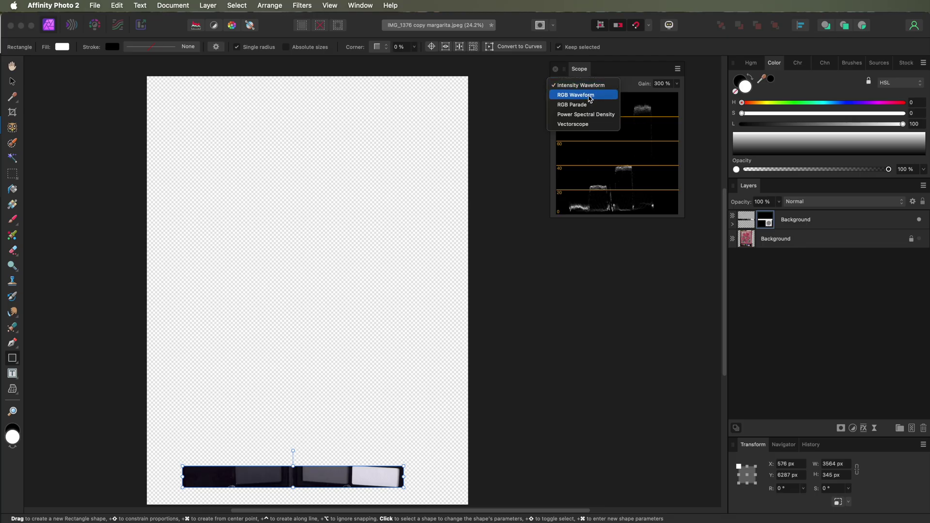
{"action": "left_click", "coordinate": [594, 89]}
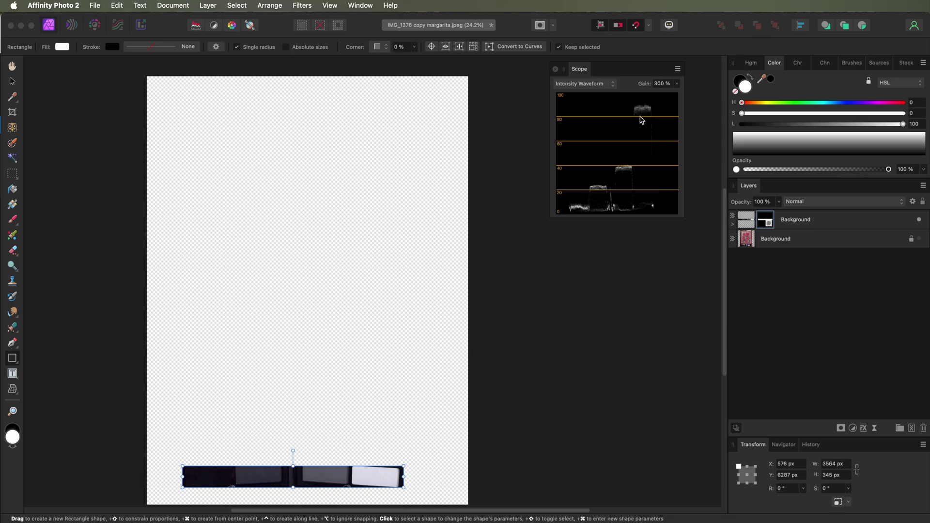
Enlarge the masked grayscale strip to the full canvas width, about 5184 × 502 px, and deselect it.
{"action": "left_click", "coordinate": [838, 226]}
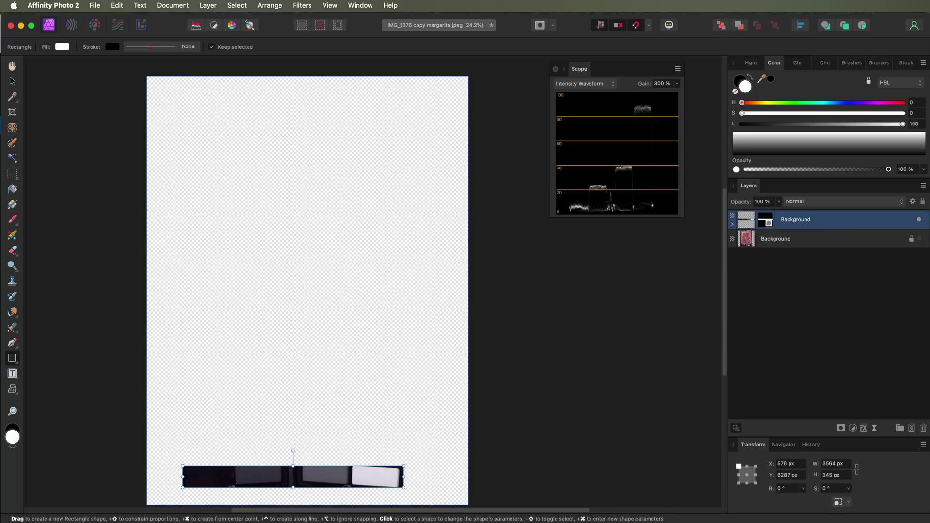
{"action": "left_click_drag", "start_coordinate": [404, 466], "coordinate": [468, 458]}
{"action": "left_click_drag", "start_coordinate": [183, 460], "coordinate": [152, 443]}
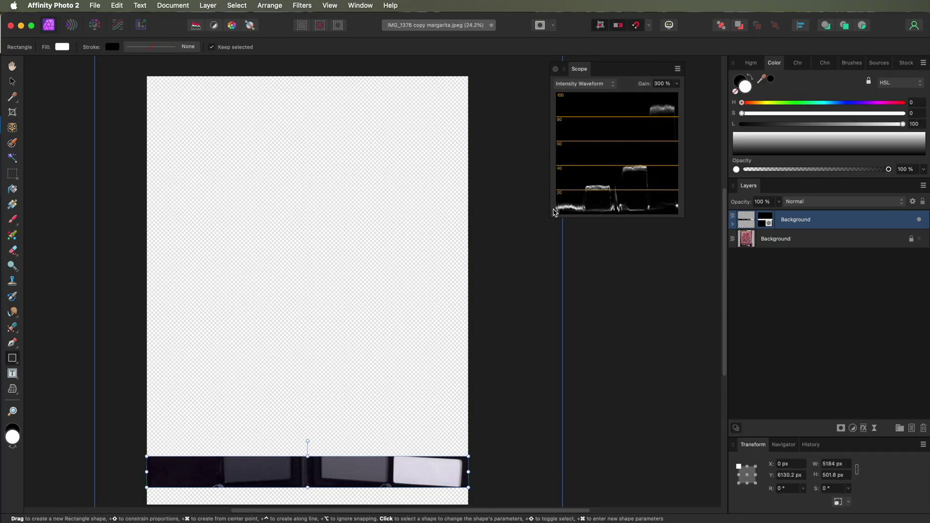
{"action": "left_click", "coordinate": [846, 280]}
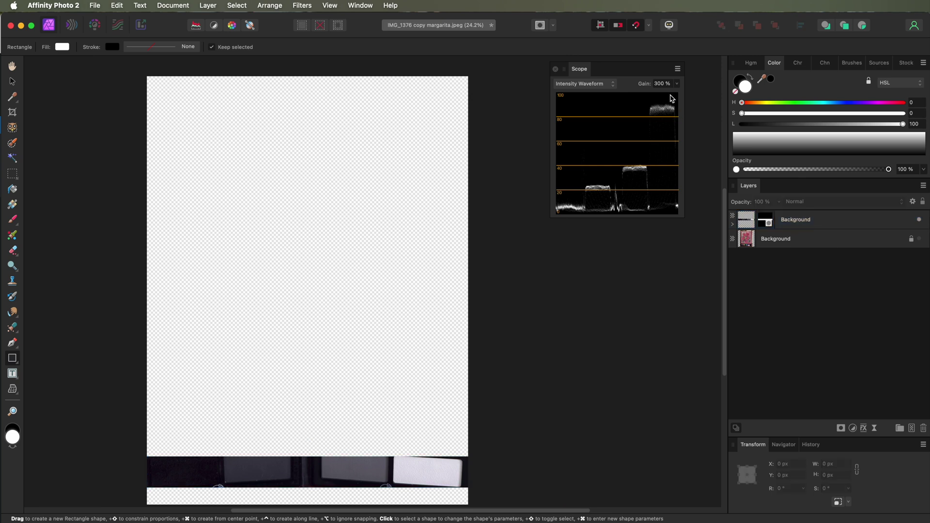
Add a Curves adjustment and nest it inside the masked Background layer above its rectangle mask.
{"action": "left_click", "coordinate": [853, 428]}
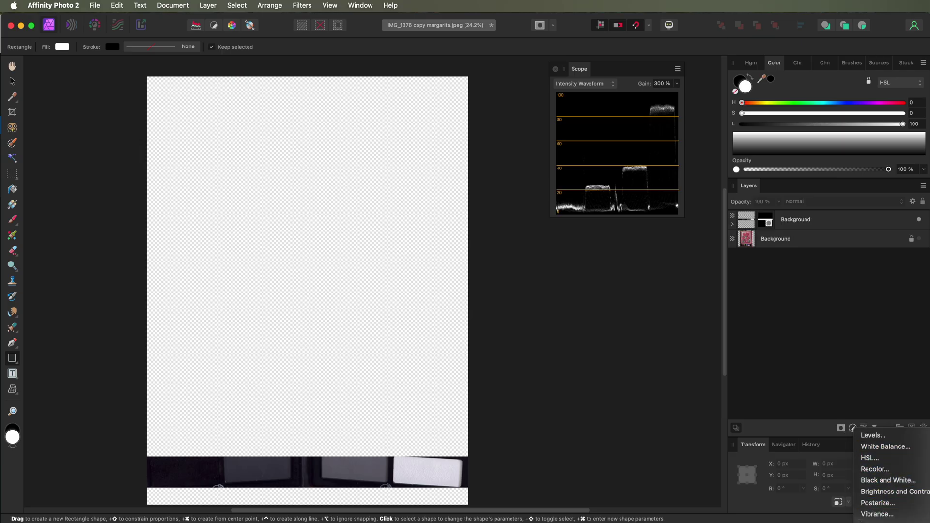
{"action": "left_click", "coordinate": [874, 521]}
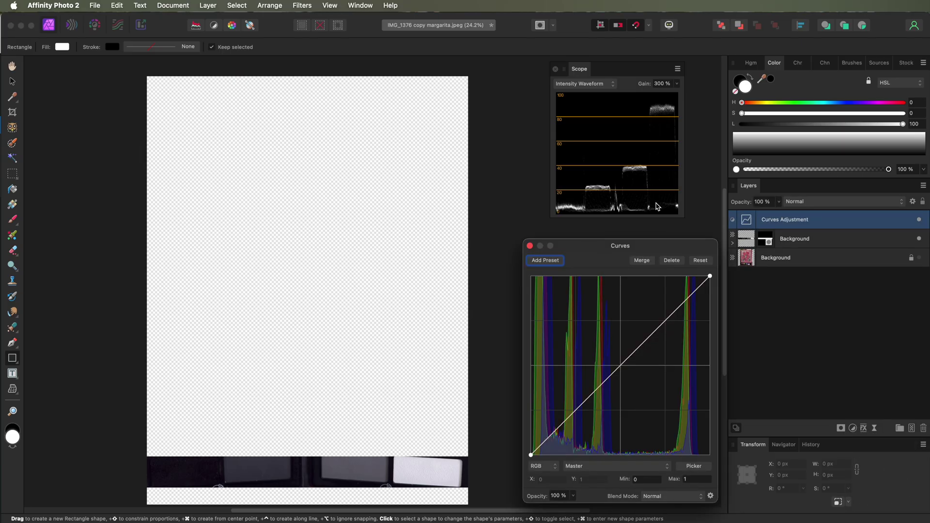
{"action": "left_click_drag", "start_coordinate": [747, 221], "coordinate": [747, 244]}
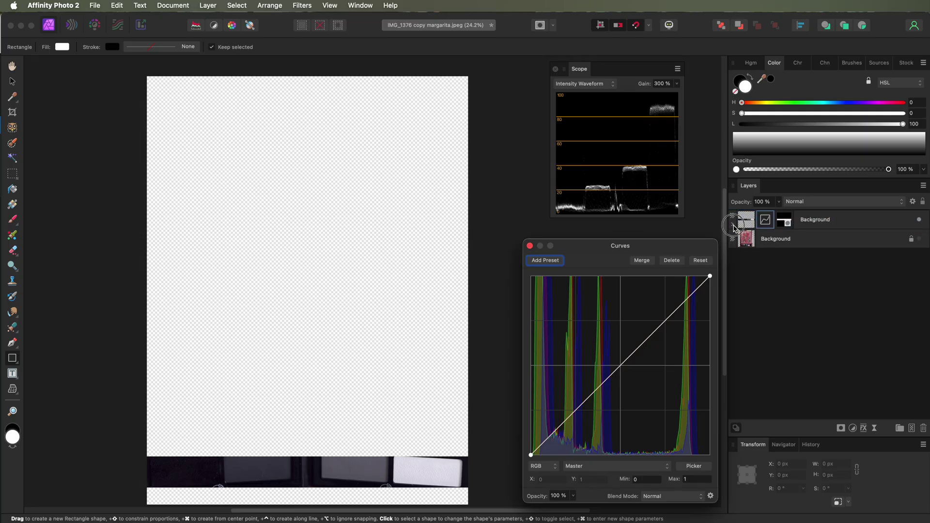
{"action": "left_click", "coordinate": [733, 225]}
{"action": "left_click", "coordinate": [764, 222]}
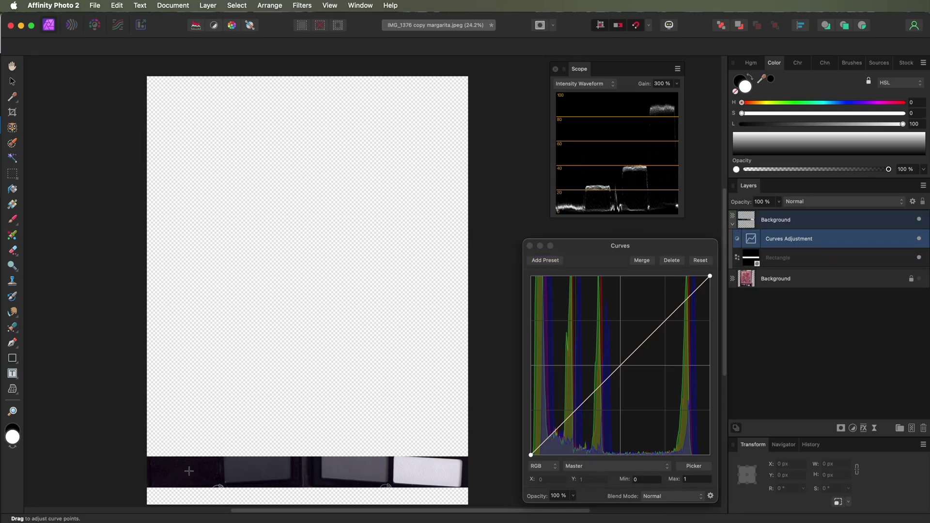
Sample the black patch on the Master curve and lower its point to about X 0.057, Y 0.035.
{"action": "left_click", "coordinate": [198, 474]}
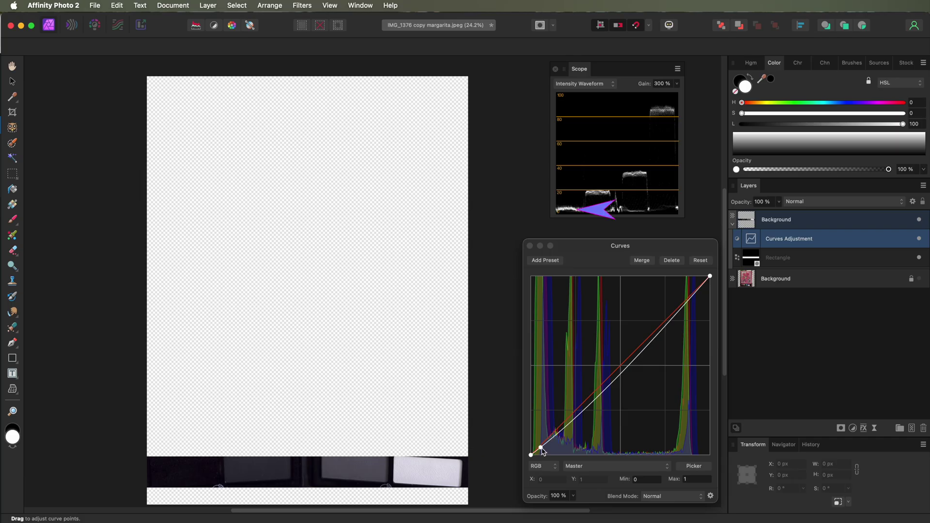
{"action": "left_click", "coordinate": [541, 450]}
{"action": "left_click_drag", "start_coordinate": [541, 450], "coordinate": [542, 451]}
Sample the white patch with the curve picker and raise its Master point to about X 0.88, Y 0.948.
{"action": "left_click", "coordinate": [708, 467]}
{"action": "left_click", "coordinate": [427, 471]}
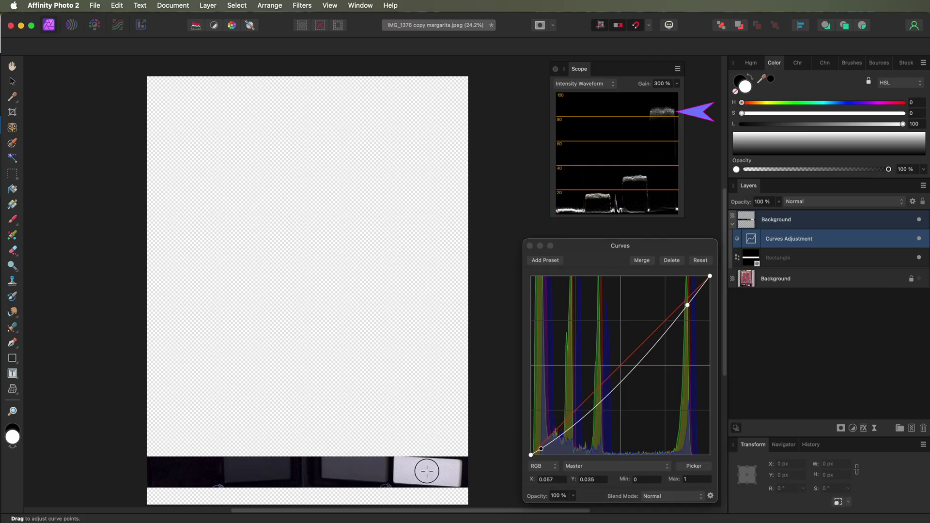
{"action": "left_click_drag", "start_coordinate": [688, 306], "coordinate": [688, 291]}
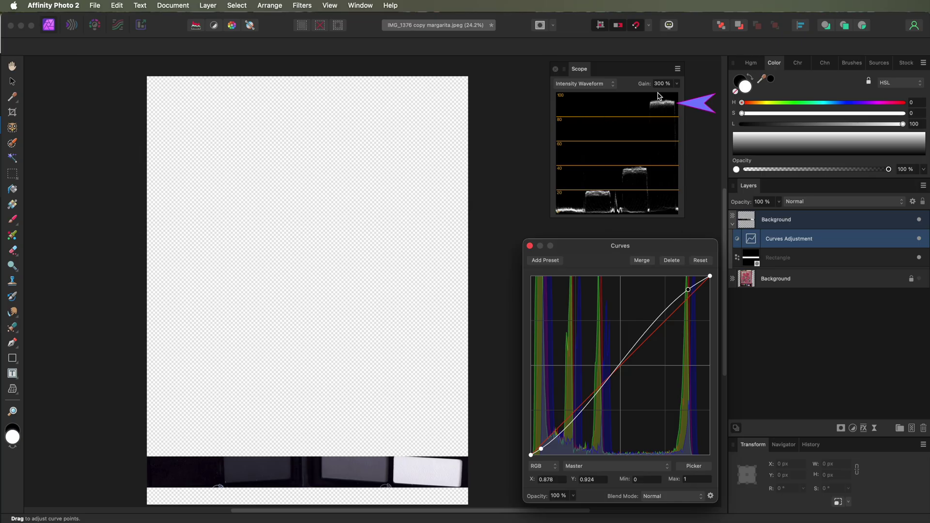
{"action": "left_click_drag", "start_coordinate": [688, 292], "coordinate": [691, 288]}
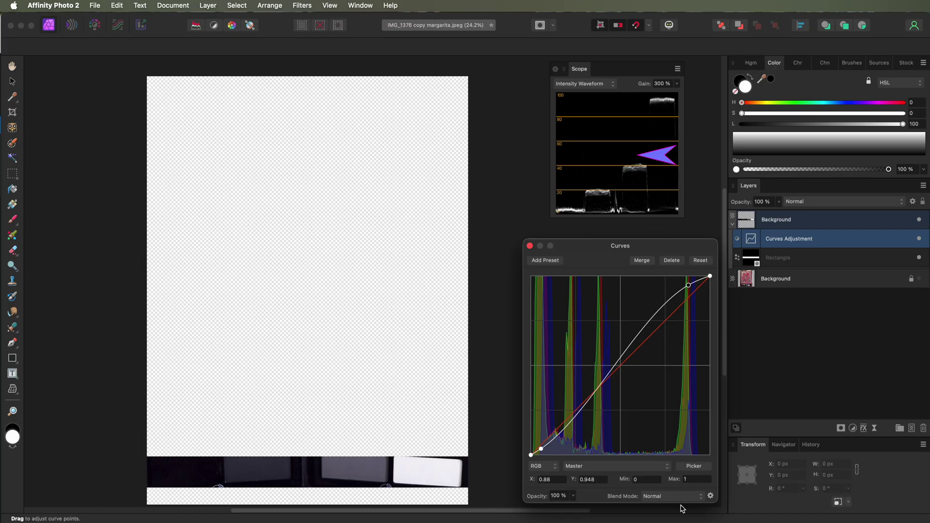
Sample the mid-gray patch with the curve picker and raise its Master point to about X 0.393, Y 0.501.
{"action": "left_click", "coordinate": [699, 471]}
{"action": "left_click", "coordinate": [352, 469]}
{"action": "left_click_drag", "start_coordinate": [352, 470], "coordinate": [356, 472]}
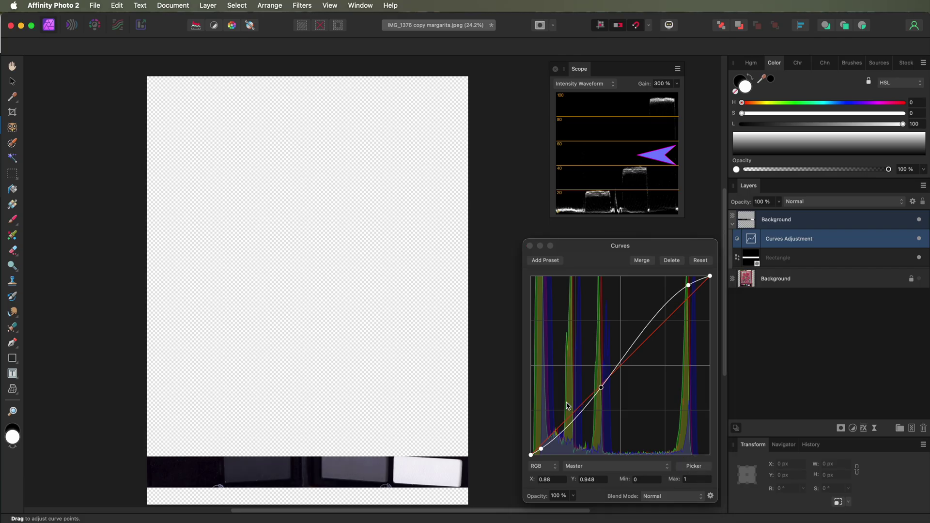
{"action": "left_click", "coordinate": [600, 388]}
{"action": "left_click_drag", "start_coordinate": [601, 388], "coordinate": [602, 368]}
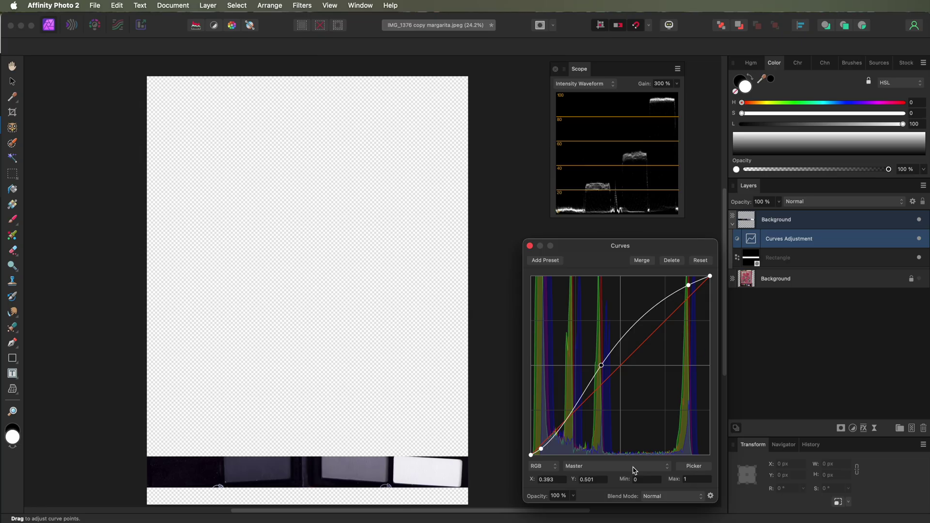
Switch the scope to RGB Waveform and add a Red channel curve point at the mid-gray peak, about X 0.388, Y 0.384.
{"action": "left_click", "coordinate": [604, 89]}
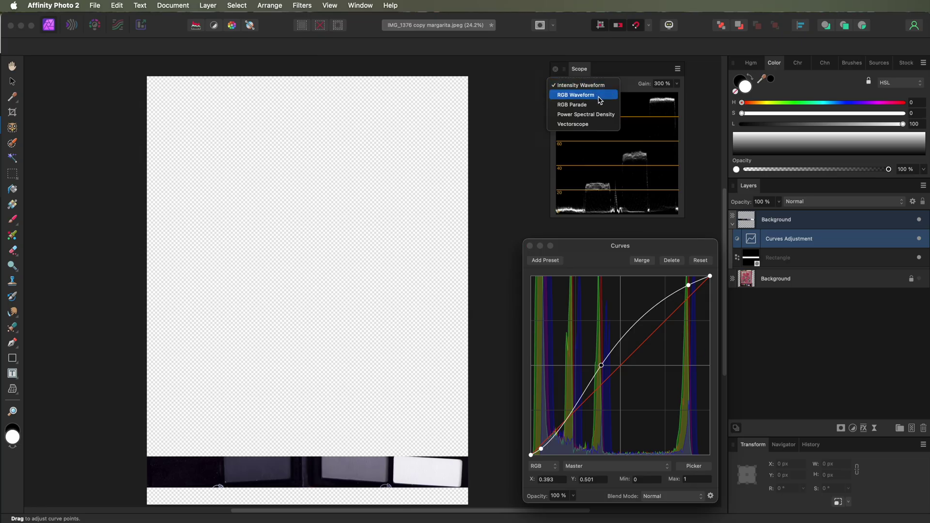
{"action": "left_click", "coordinate": [599, 96]}
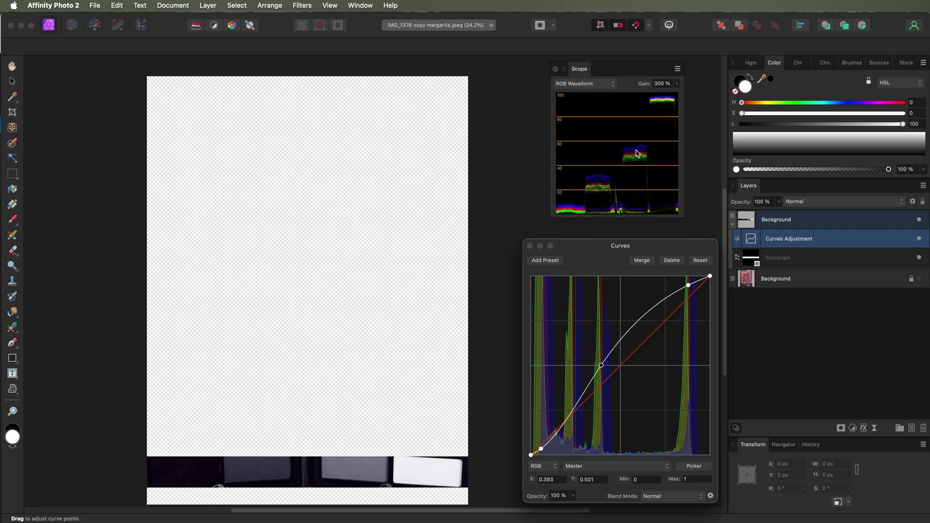
{"action": "left_click", "coordinate": [629, 466]}
{"action": "left_click", "coordinate": [625, 476]}
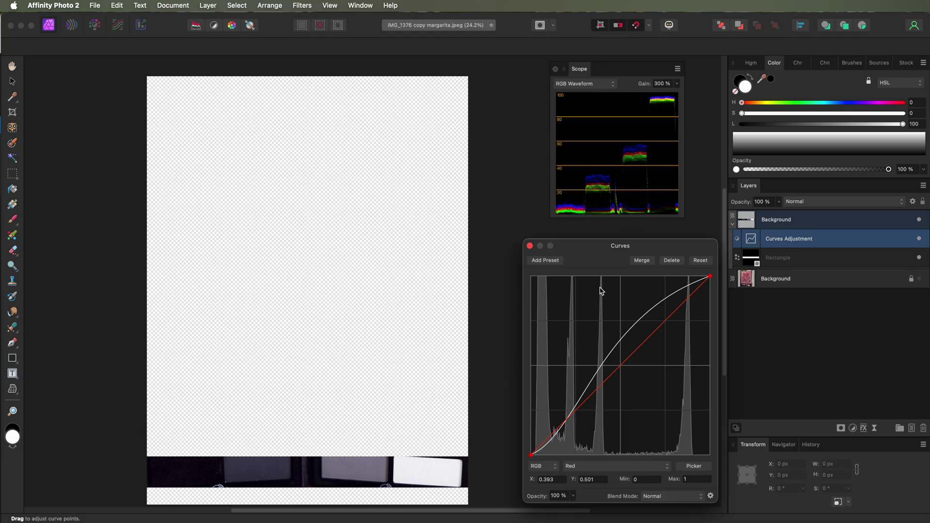
{"action": "left_click", "coordinate": [601, 387]}
{"action": "left_click", "coordinate": [600, 388]}
Check the mid-gray patch's level in the Intensity Waveform and return the scope to RGB Waveform.
{"action": "left_click", "coordinate": [612, 86]}
{"action": "left_click", "coordinate": [603, 76]}
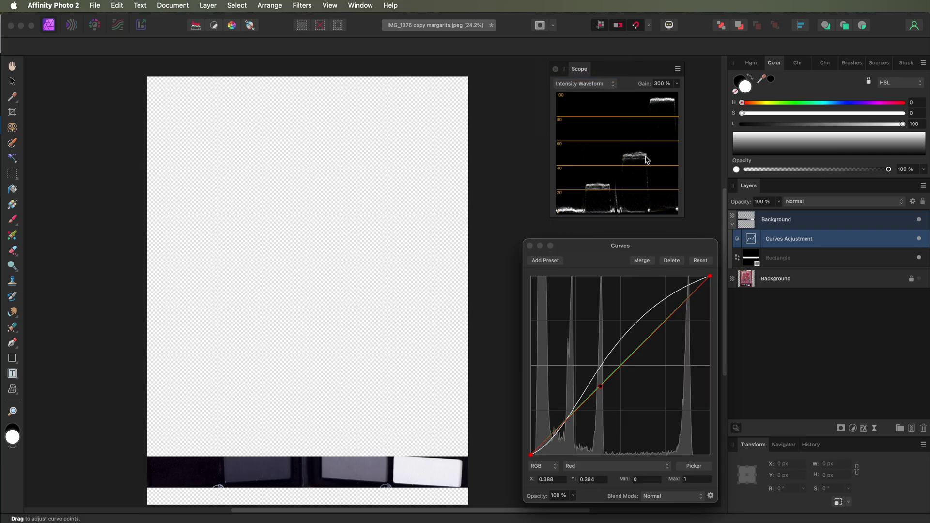
{"action": "left_click", "coordinate": [610, 84]}
{"action": "left_click", "coordinate": [610, 97]}
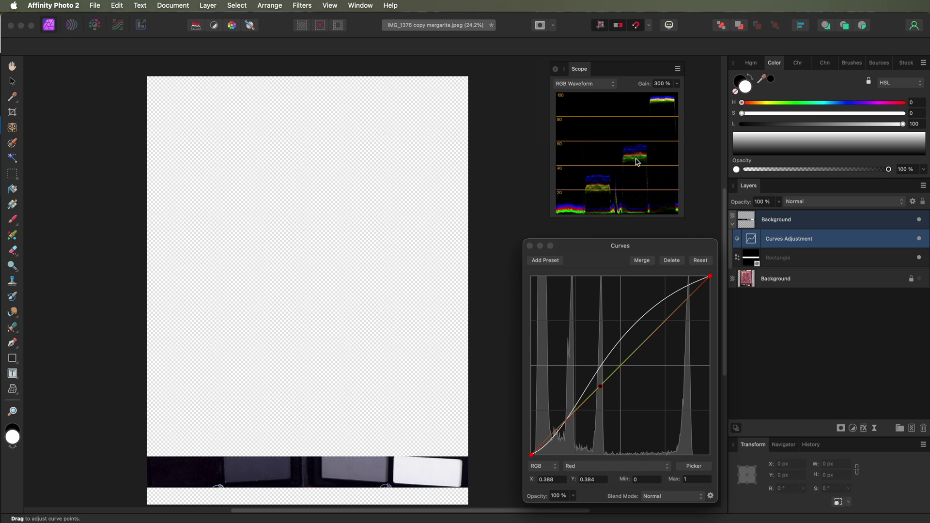
Lower the Red channel's mid-gray curve point to about X 0.387, Y 0.37.
{"action": "left_click", "coordinate": [601, 388]}
{"action": "left_click_drag", "start_coordinate": [601, 388], "coordinate": [600, 390]}
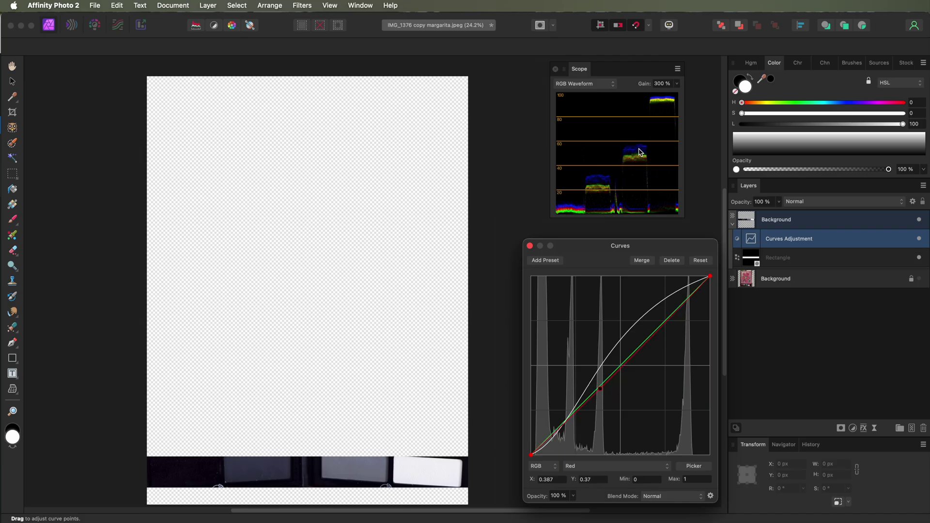
Add Blue channel curve points at the mid-gray and dark-gray peaks and lower them, the dark-gray one to about X 0.264, Y 0.209.
{"action": "left_click", "coordinate": [625, 466]}
{"action": "left_click", "coordinate": [614, 487]}
{"action": "left_click", "coordinate": [607, 380]}
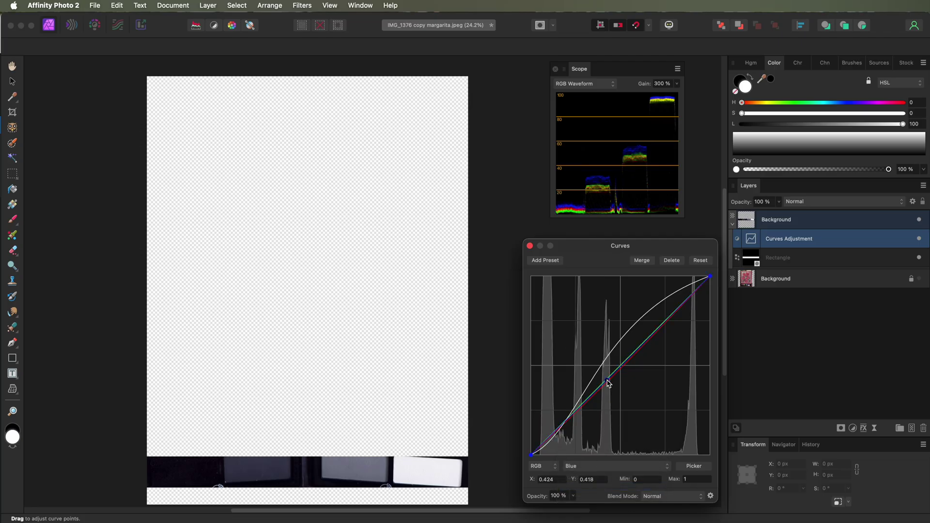
{"action": "left_click_drag", "start_coordinate": [609, 382], "coordinate": [609, 390]}
{"action": "left_click", "coordinate": [609, 386]}
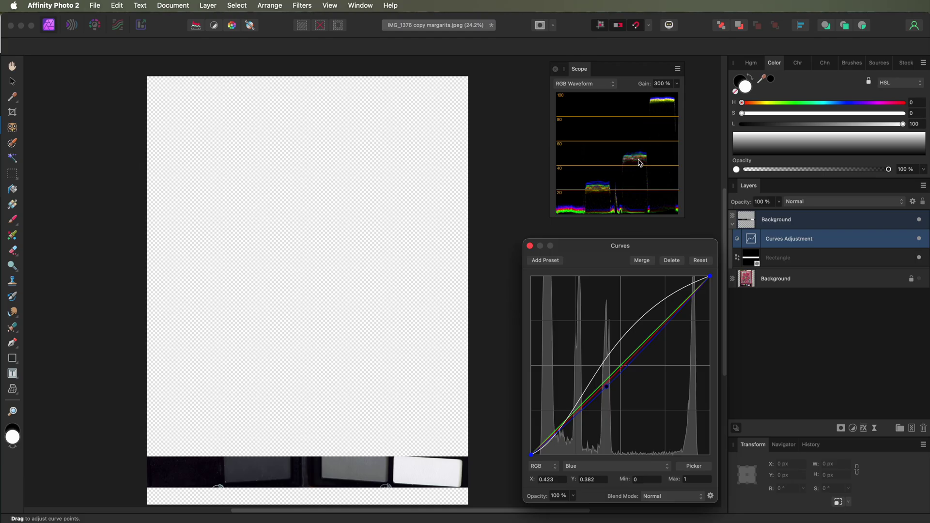
{"action": "left_click_drag", "start_coordinate": [609, 390], "coordinate": [609, 392]}
{"action": "left_click_drag", "start_coordinate": [580, 418], "coordinate": [580, 421]}
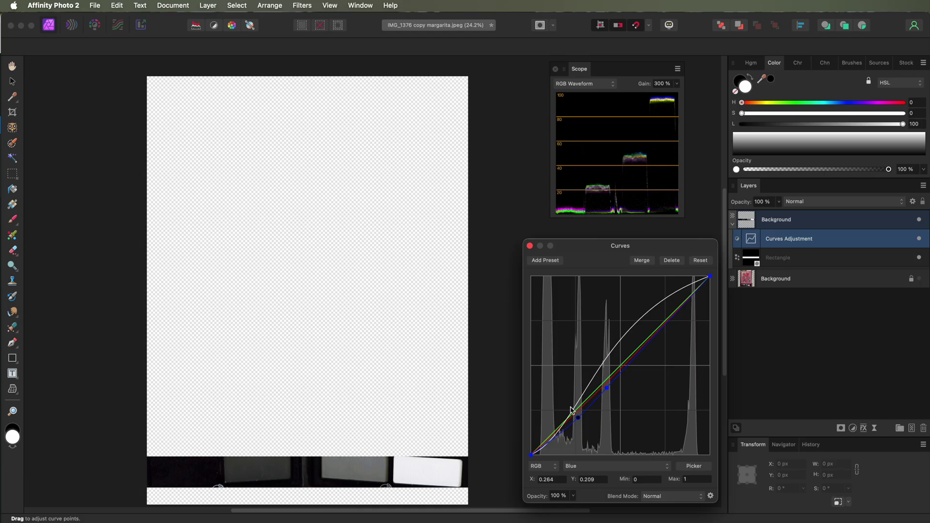
Add Green channel curve points at the dark-gray, mid-gray and black peaks, raising the black one to about X 0.049, Y 0.064.
{"action": "left_click", "coordinate": [596, 466]}
{"action": "left_click", "coordinate": [574, 455]}
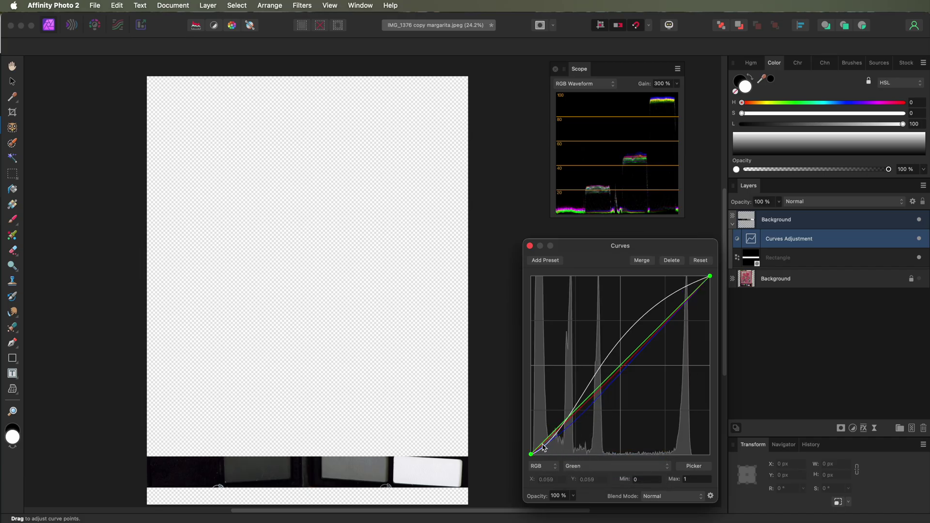
{"action": "left_click", "coordinate": [569, 418]}
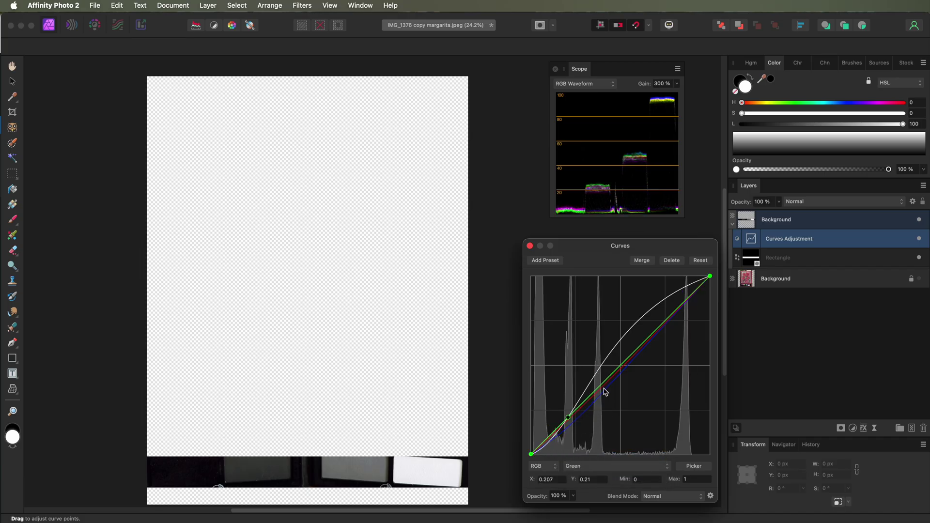
{"action": "left_click", "coordinate": [599, 391]}
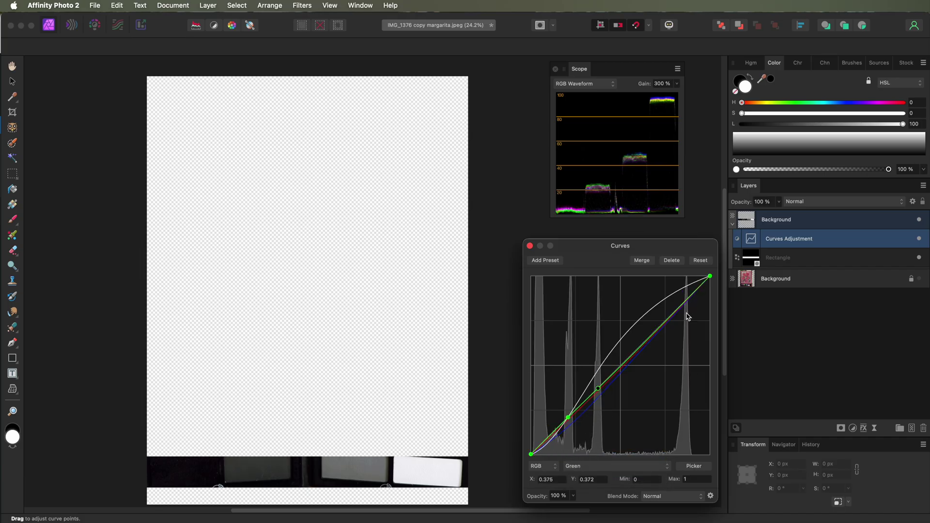
{"action": "left_click", "coordinate": [541, 445]}
{"action": "left_click_drag", "start_coordinate": [540, 446], "coordinate": [541, 445]}
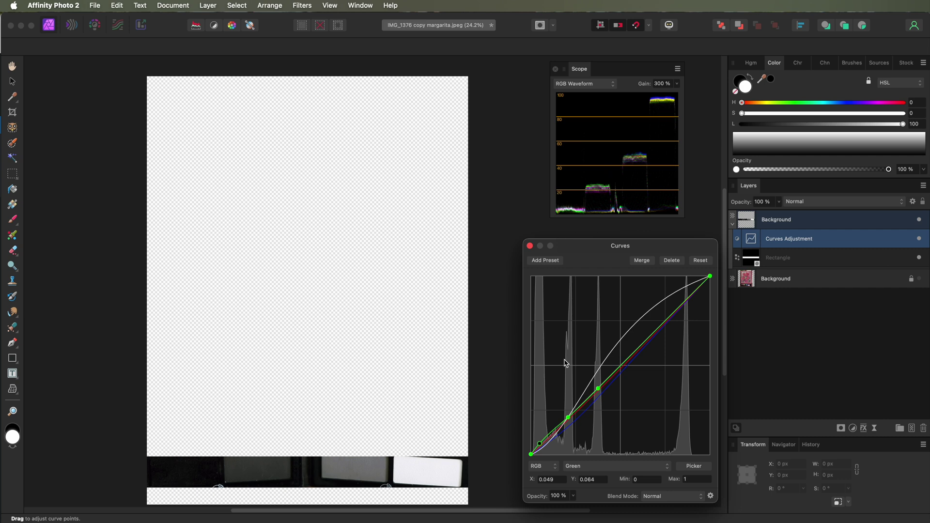
{"action": "left_click", "coordinate": [530, 246]}
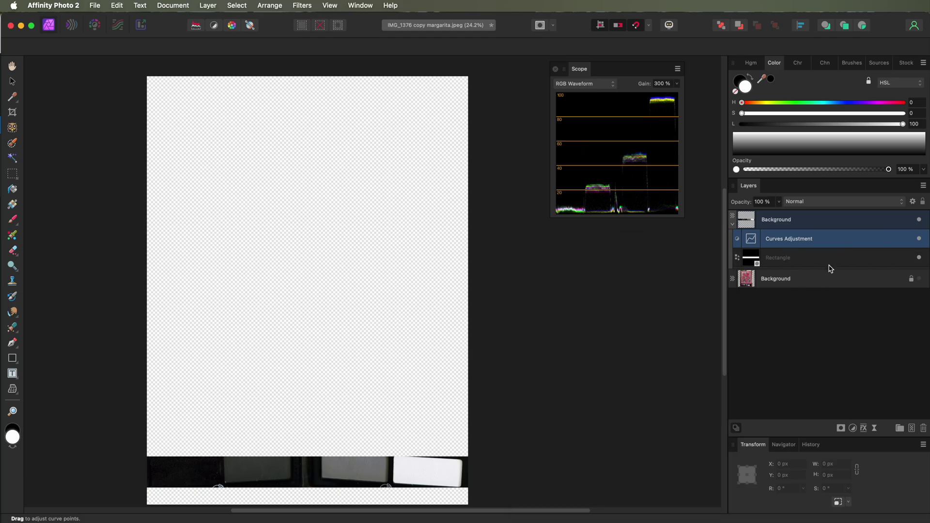
Rename the Rectangle mask layer as Mask.
{"action": "double_click", "coordinate": [781, 258]}
{"action": "type", "text": "Mask"}
{"action": "key", "text": "Return"}
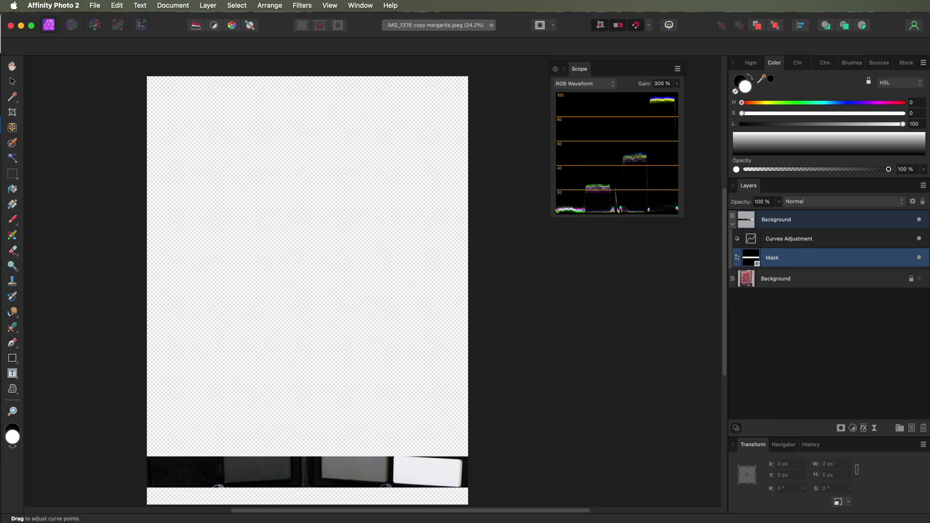
Toggle the mask off and on to view the full photo, and move it up onto the row of colour patches.
{"action": "left_click", "coordinate": [924, 258]}
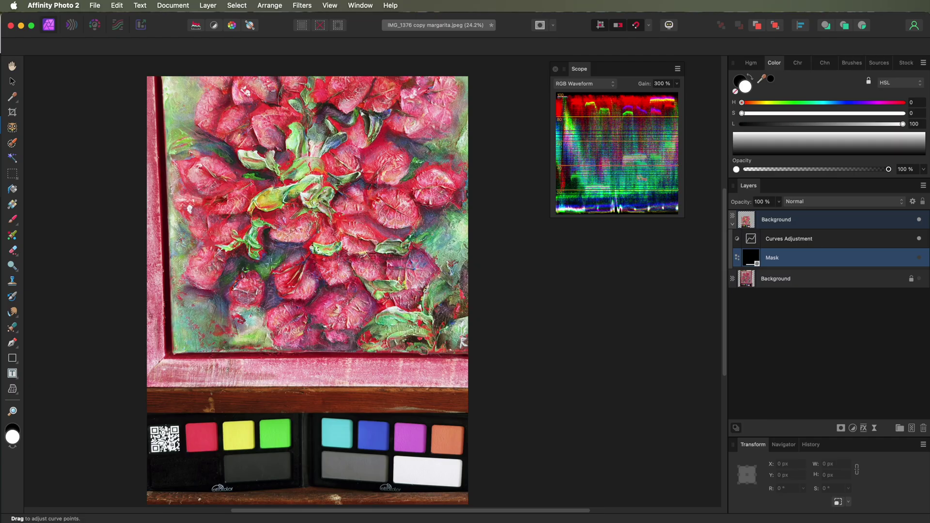
{"action": "left_click", "coordinate": [925, 257]}
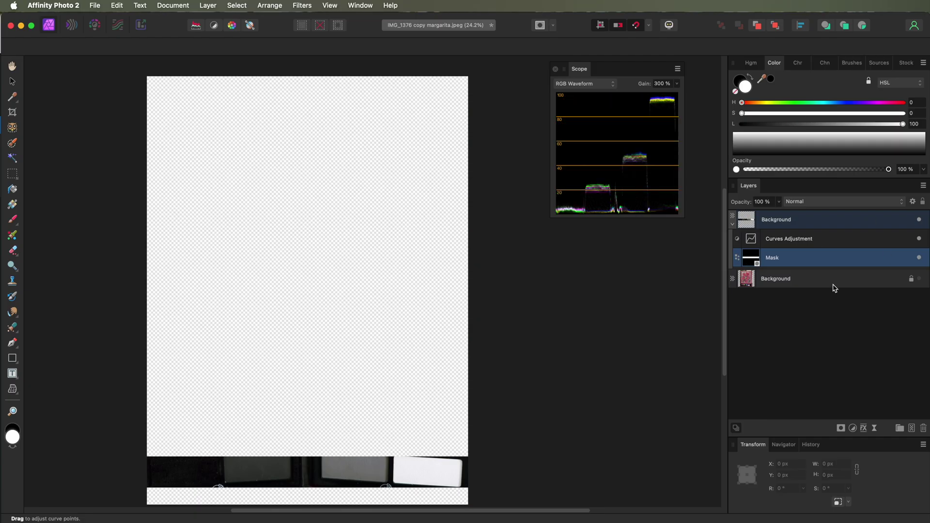
{"action": "key", "text": "v"}
{"action": "left_click_drag", "start_coordinate": [233, 466], "coordinate": [234, 431]}
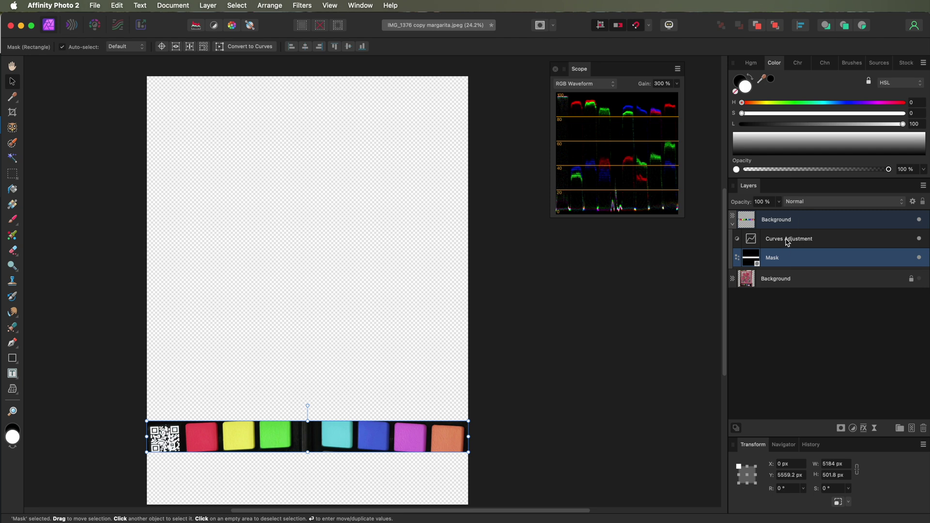
Add an HSL adjustment and nest it inside the masked Background layer, above the Curves Adjustment.
{"action": "left_click", "coordinate": [780, 219]}
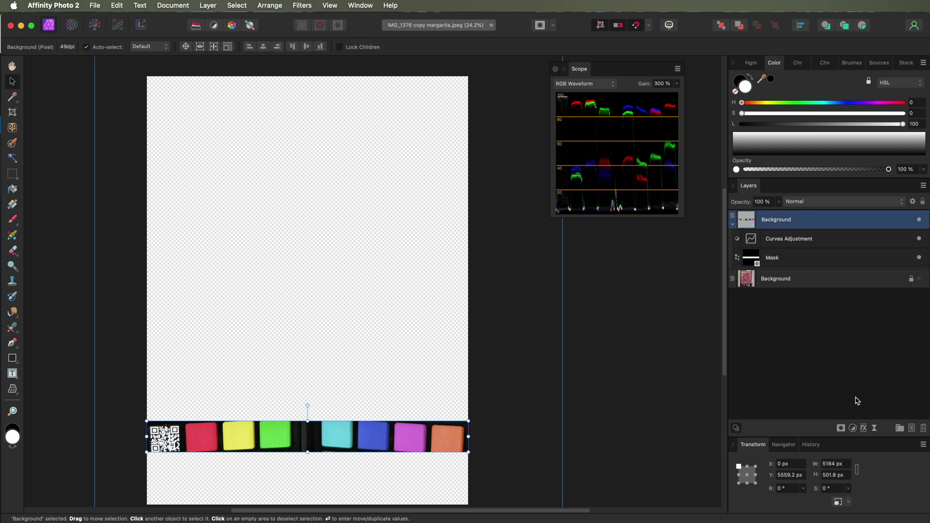
{"action": "left_click", "coordinate": [853, 429]}
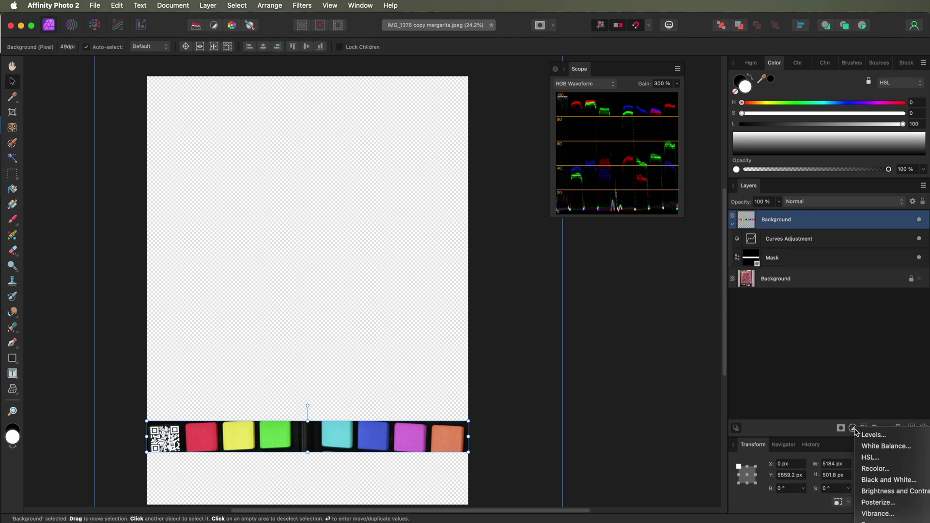
{"action": "left_click", "coordinate": [871, 459]}
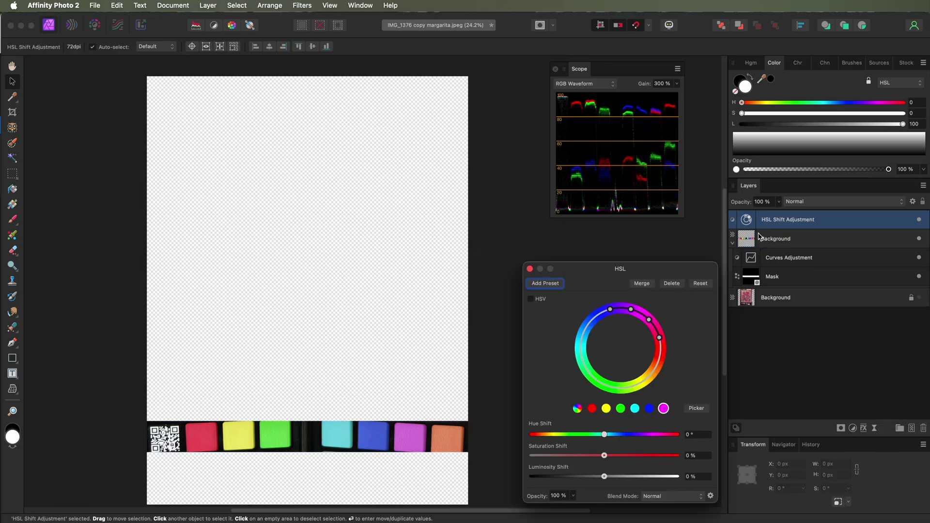
{"action": "left_click_drag", "start_coordinate": [751, 220], "coordinate": [754, 251]}
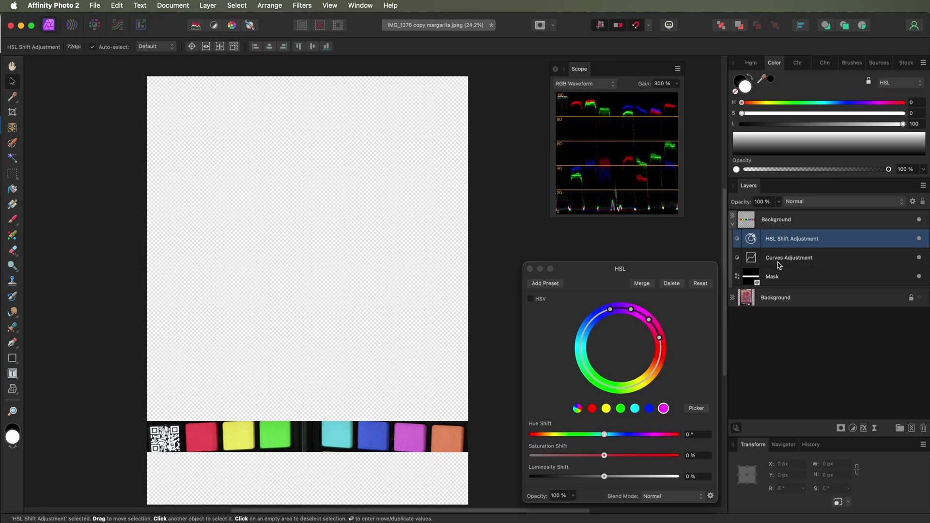
{"action": "left_click", "coordinate": [754, 246]}
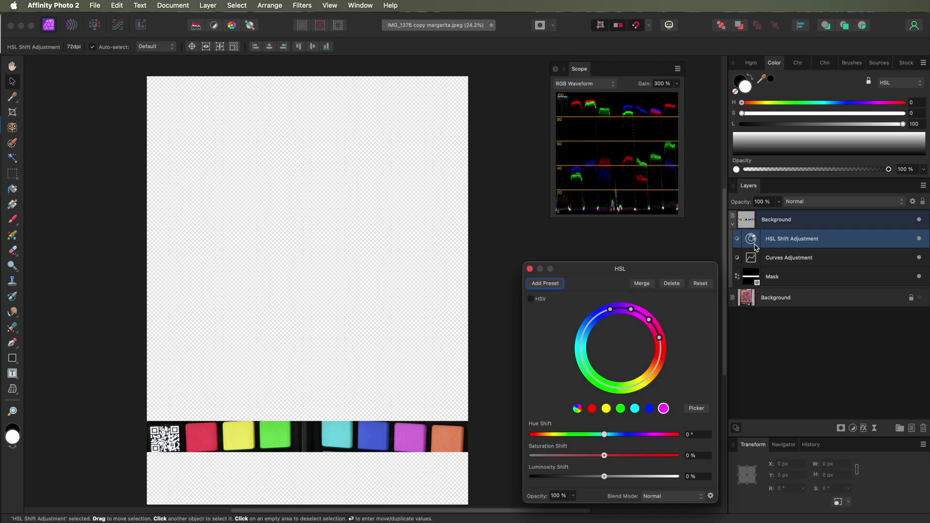
Sample the card's red patch for the red range and set its Hue Shift to about -5.6°.
{"action": "left_click", "coordinate": [592, 410]}
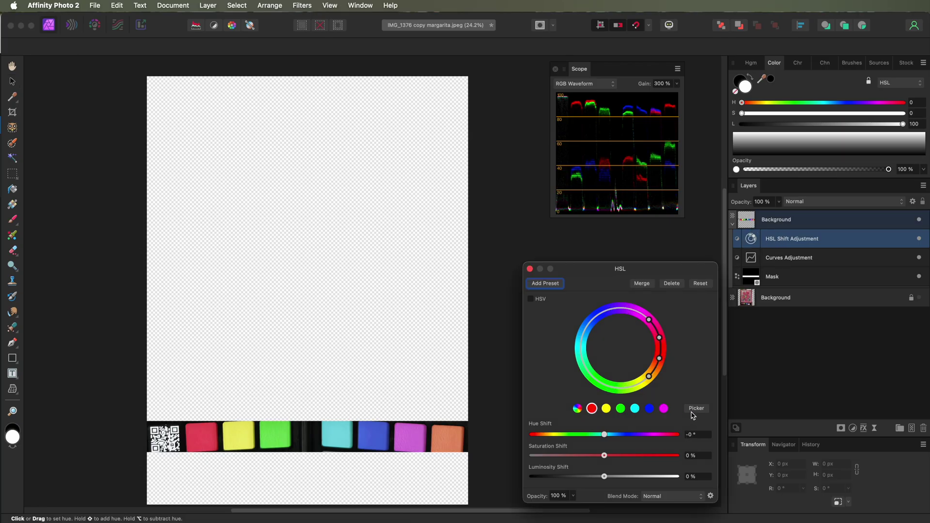
{"action": "left_click", "coordinate": [209, 442]}
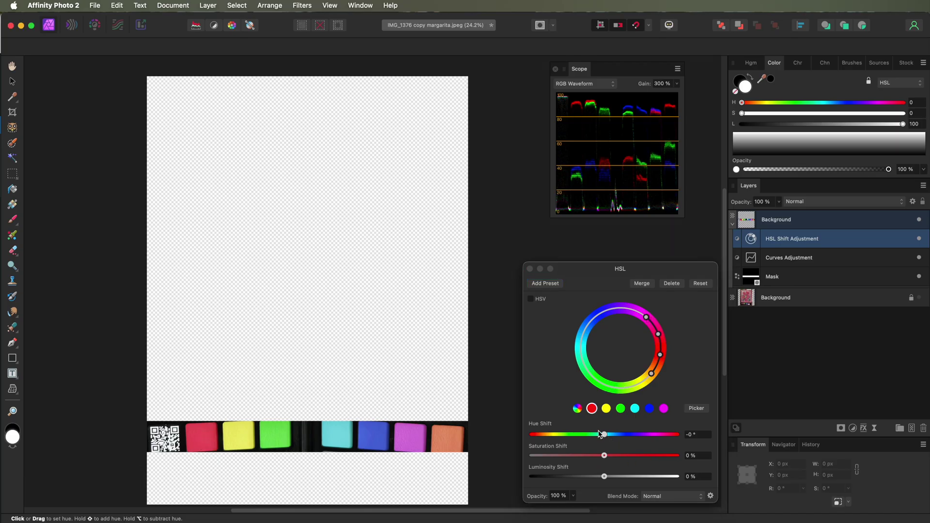
{"action": "left_click_drag", "start_coordinate": [604, 434], "coordinate": [601, 438]}
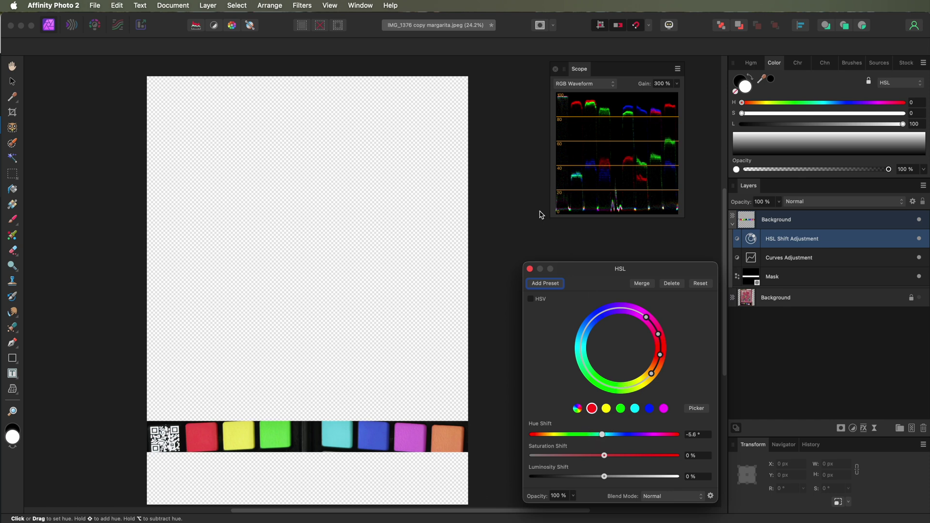
Sample the yellow patch for the yellow range and fine-tune its Hue Shift to align the red and green traces in the scope.
{"action": "left_click", "coordinate": [605, 409]}
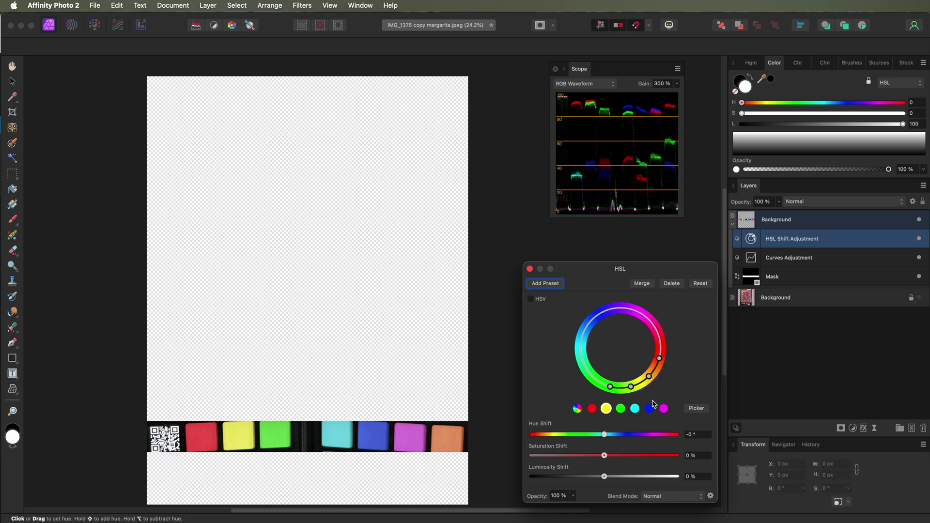
{"action": "left_click", "coordinate": [250, 431]}
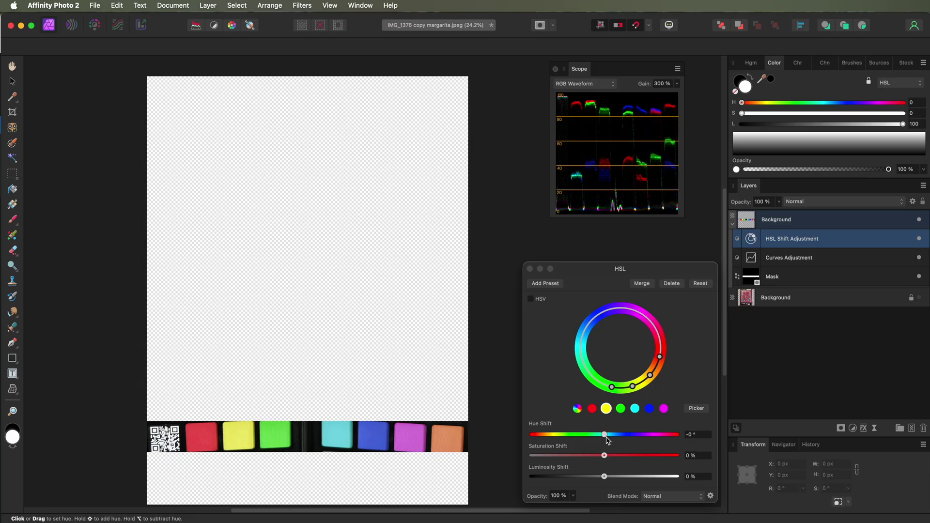
{"action": "left_click_drag", "start_coordinate": [606, 437], "coordinate": [602, 434]}
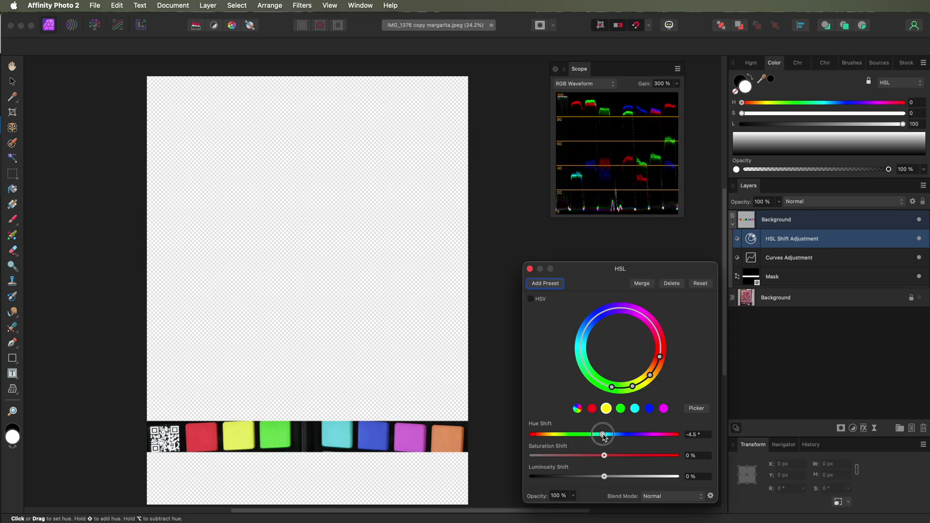
{"action": "left_click", "coordinate": [690, 434]}
{"action": "type", "text": "--2"}
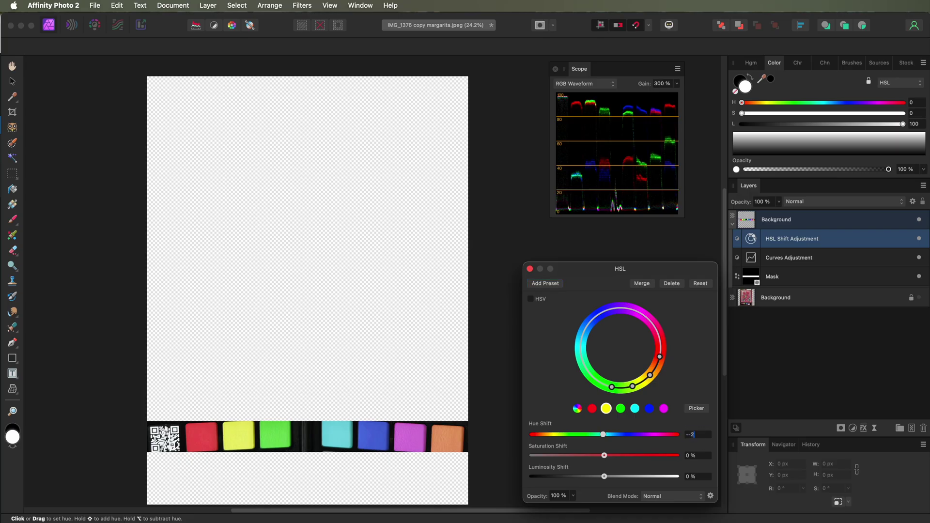
{"action": "key", "text": "Return"}
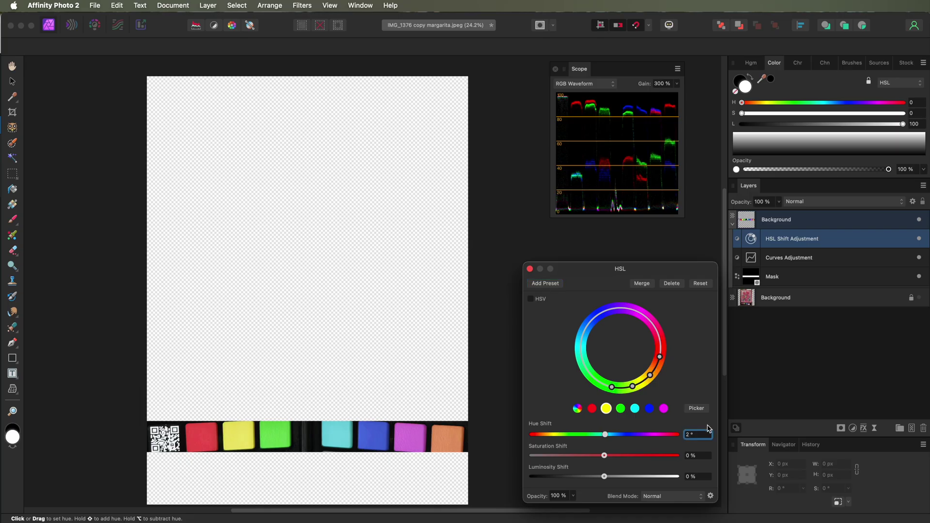
{"action": "left_click", "coordinate": [683, 434]}
{"action": "type", "text": "-0"}
{"action": "key", "text": "Return"}
Sample the green patch for the green range and set its Hue Shift to about -9°.
{"action": "left_click", "coordinate": [621, 408]}
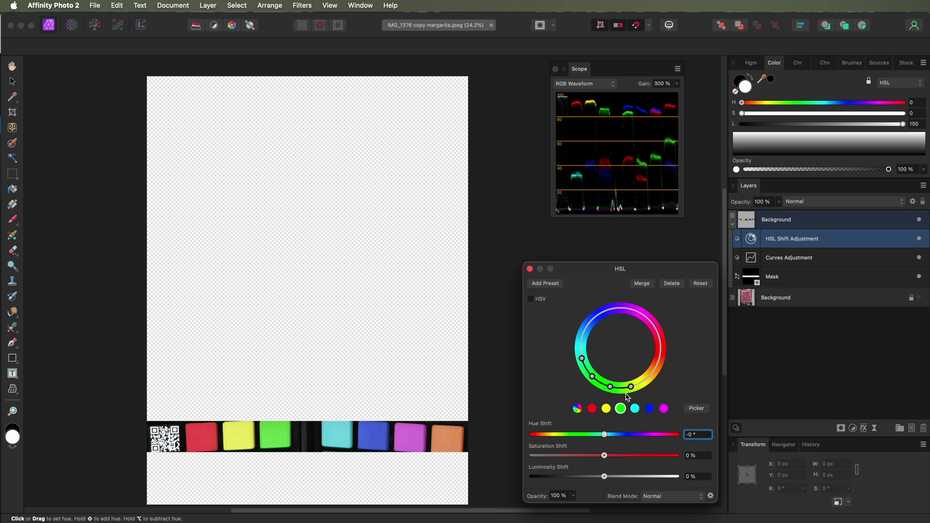
{"action": "left_click", "coordinate": [277, 434]}
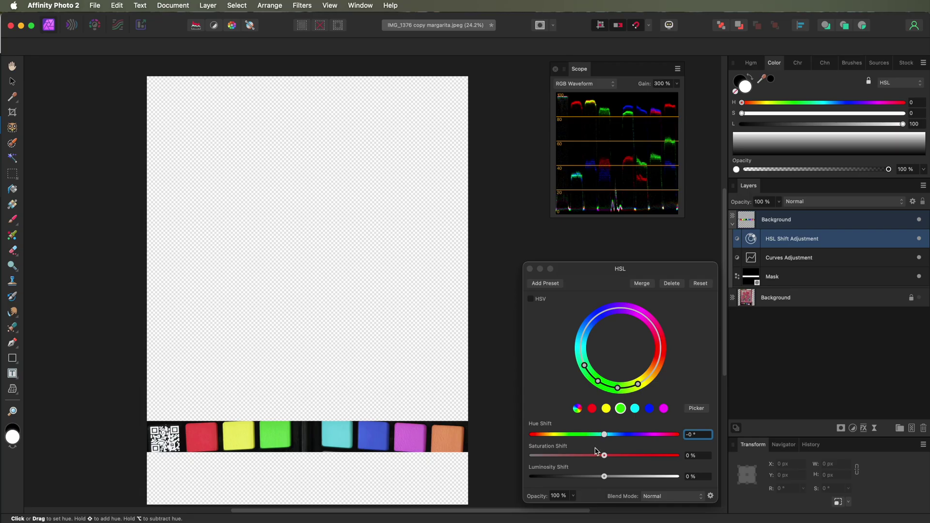
{"action": "left_click_drag", "start_coordinate": [606, 434], "coordinate": [602, 435]}
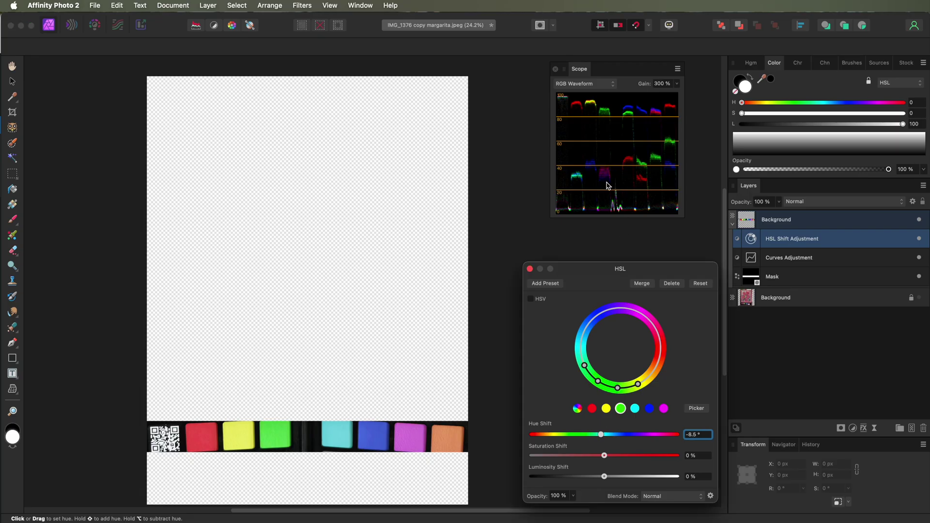
{"action": "left_click", "coordinate": [703, 435]}
{"action": "type", "text": "-9"}
{"action": "key", "text": "Return"}
{"action": "left_click_drag", "start_coordinate": [600, 436], "coordinate": [599, 439]}
Sample the cyan patch for the cyan range and raise its Hue Shift to about 9.9°.
{"action": "left_click", "coordinate": [635, 411]}
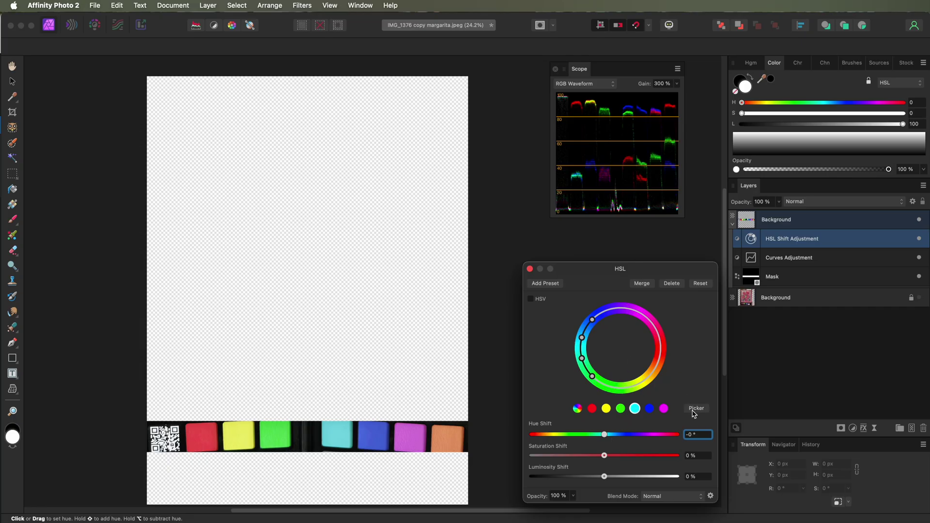
{"action": "left_click", "coordinate": [349, 431]}
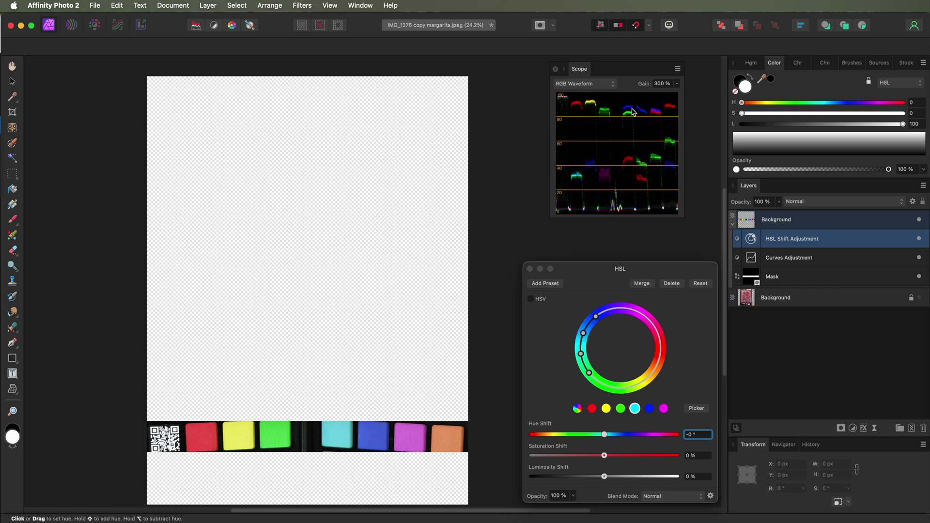
{"action": "left_click_drag", "start_coordinate": [605, 439], "coordinate": [604, 438]}
{"action": "left_click_drag", "start_coordinate": [603, 439], "coordinate": [605, 438]}
{"action": "left_click", "coordinate": [605, 438]}
{"action": "left_click", "coordinate": [609, 439]}
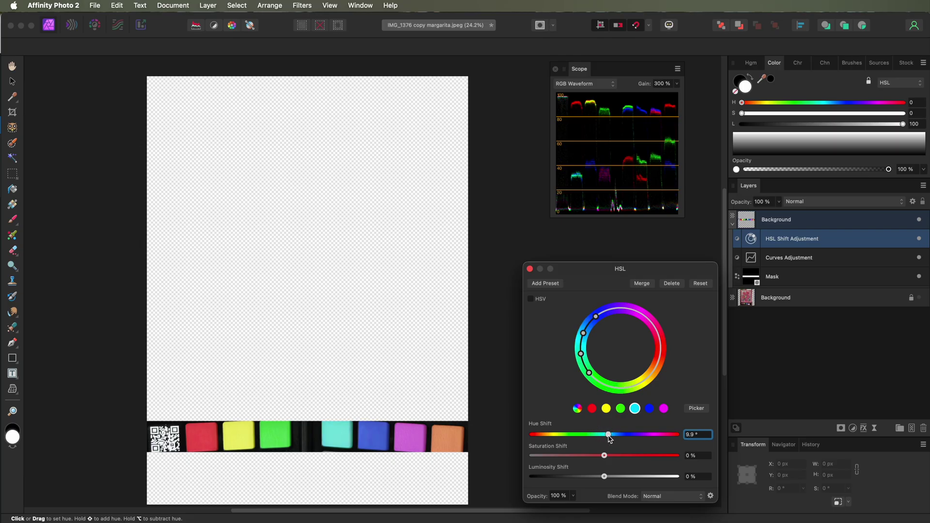
Refine the cyan range's Hue Shift to 8°.
{"action": "left_click", "coordinate": [698, 435]}
{"action": "type", "text": "9"}
{"action": "key", "text": "Return"}
{"action": "type", "text": "180"}
{"action": "key", "text": "Return"}
{"action": "left_click", "coordinate": [699, 434]}
{"action": "type", "text": "8"}
{"action": "key", "text": "Return"}
Sample the blue patch for the blue range and set its Hue Shift to -14°.
{"action": "left_click", "coordinate": [650, 410]}
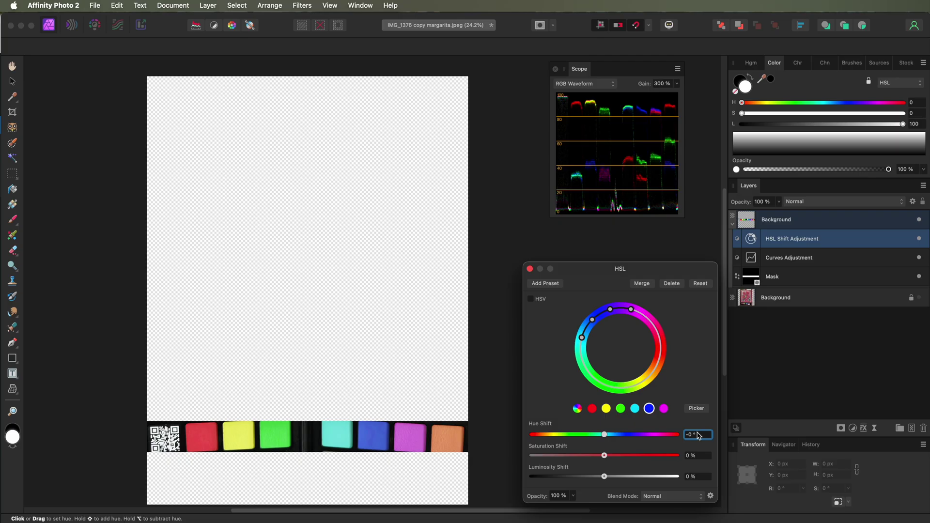
{"action": "left_click", "coordinate": [695, 410]}
{"action": "left_click", "coordinate": [364, 442]}
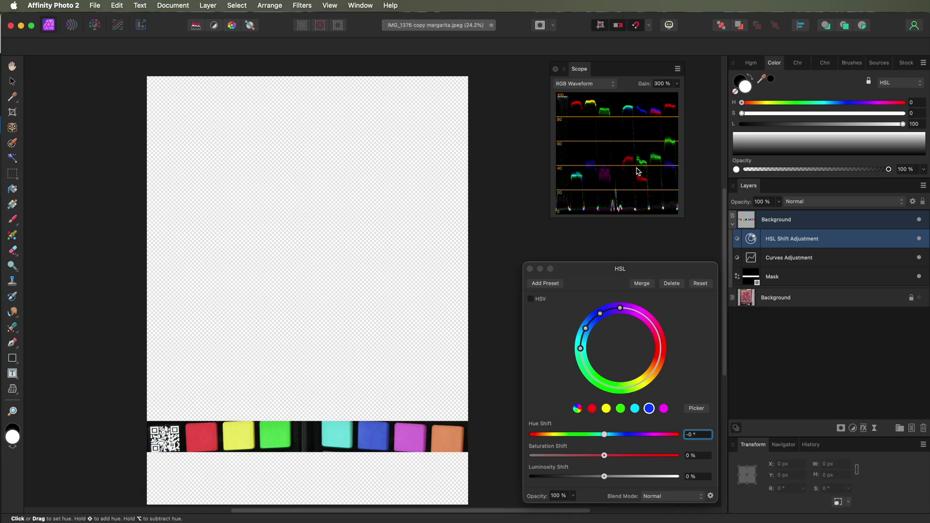
{"action": "left_click_drag", "start_coordinate": [605, 436], "coordinate": [600, 436]}
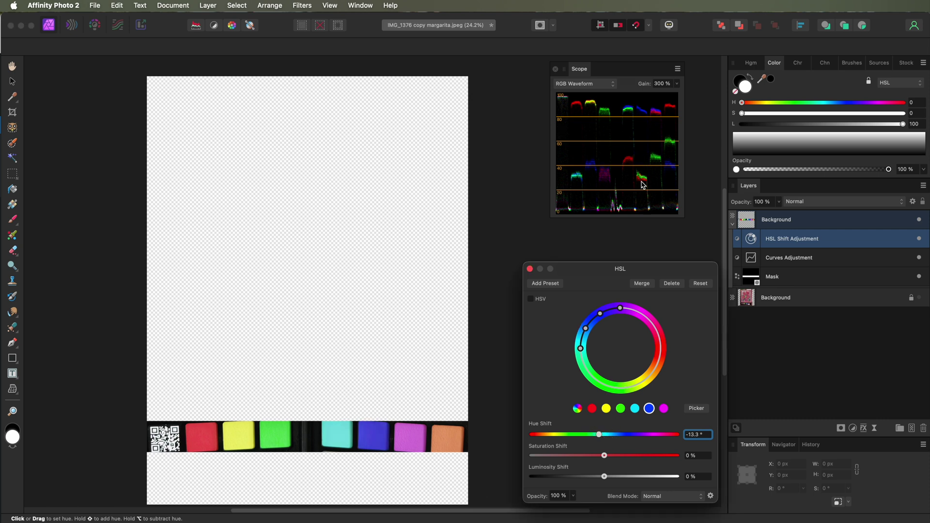
{"action": "left_click", "coordinate": [699, 435]}
{"action": "type", "text": "14"}
{"action": "key", "text": "Return"}
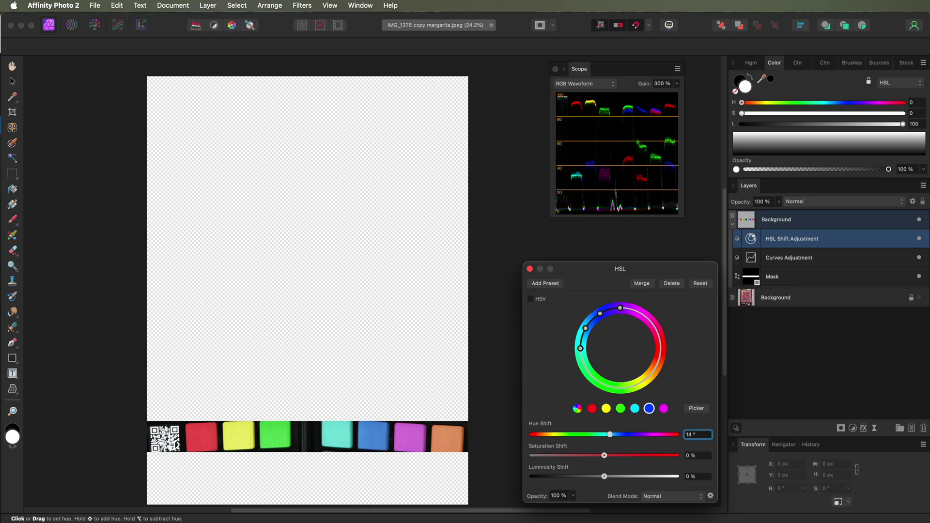
{"action": "double_click", "coordinate": [688, 435]}
{"action": "type", "text": "-"}
{"action": "key", "text": "Return"}
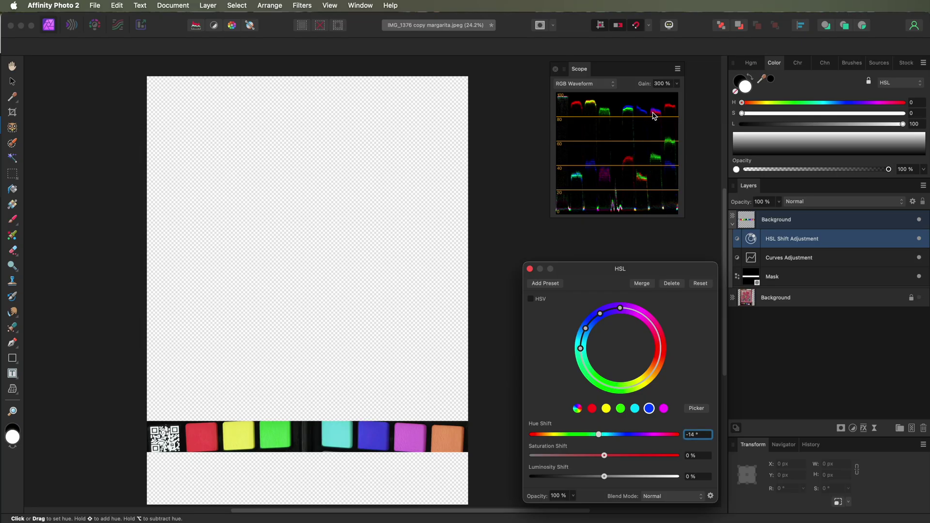
Sample the magenta patch for the magenta range and set its Hue Shift to -2.5°.
{"action": "left_click", "coordinate": [664, 410]}
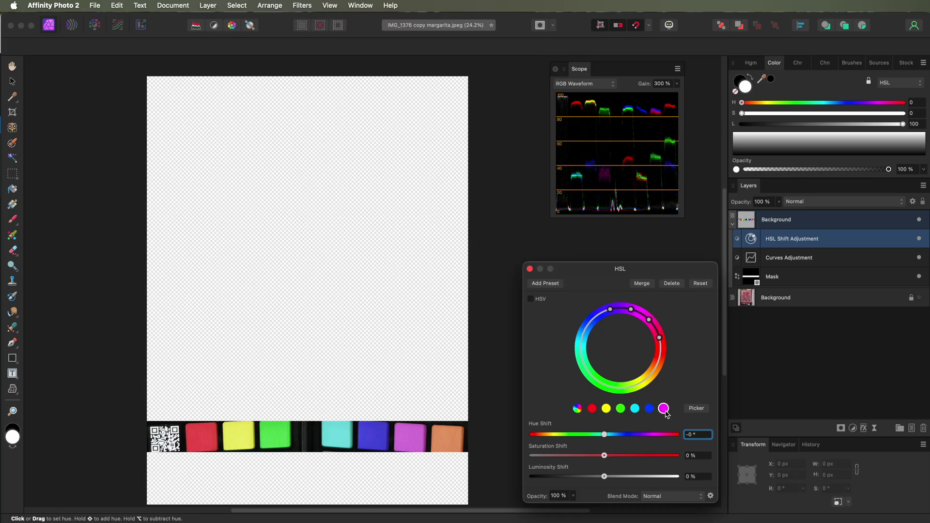
{"action": "left_click", "coordinate": [697, 408]}
{"action": "left_click", "coordinate": [424, 436]}
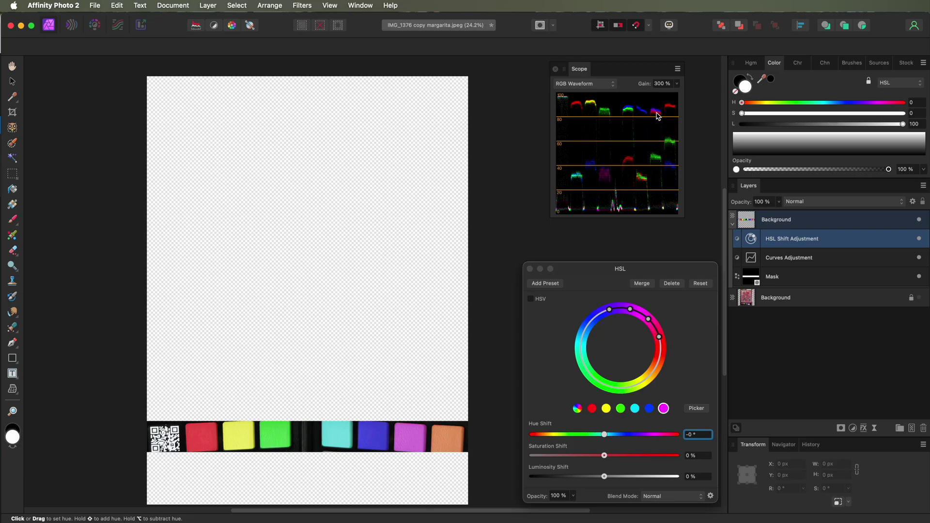
{"action": "left_click", "coordinate": [605, 434]}
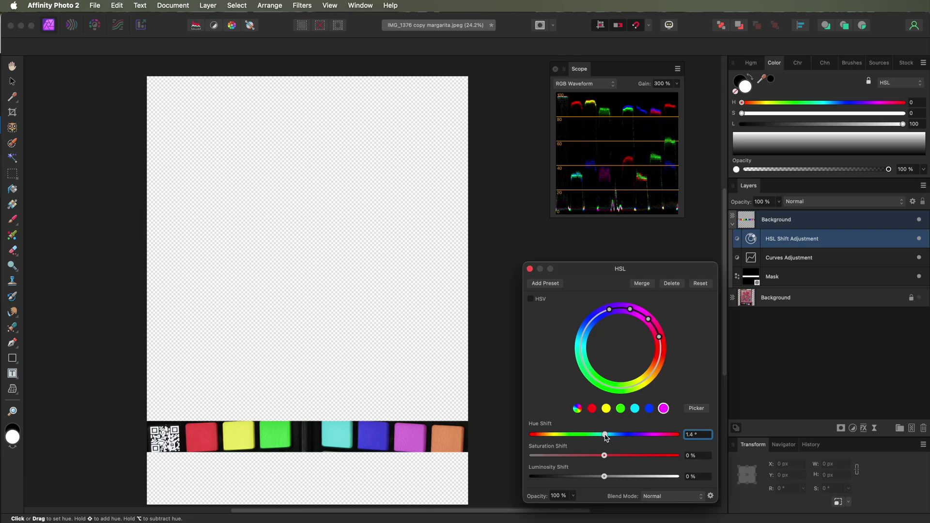
{"action": "left_click_drag", "start_coordinate": [605, 437], "coordinate": [603, 436]}
{"action": "left_click", "coordinate": [698, 436]}
{"action": "key", "text": "BackSpace"}
{"action": "type", "text": "-3"}
{"action": "key", "text": "Return"}
{"action": "left_click", "coordinate": [701, 437]}
{"action": "key", "text": "BackSpace"}
{"action": "key", "text": "Return"}
{"action": "key", "text": "Escape"}
Switch the scope to Vectorscope and add a second HSL adjustment.
{"action": "left_click", "coordinate": [599, 86]}
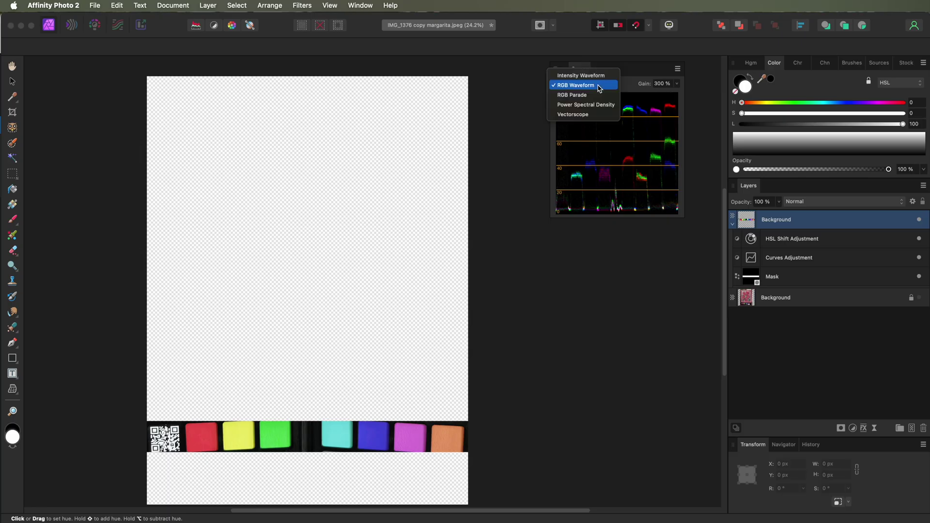
{"action": "left_click", "coordinate": [586, 115]}
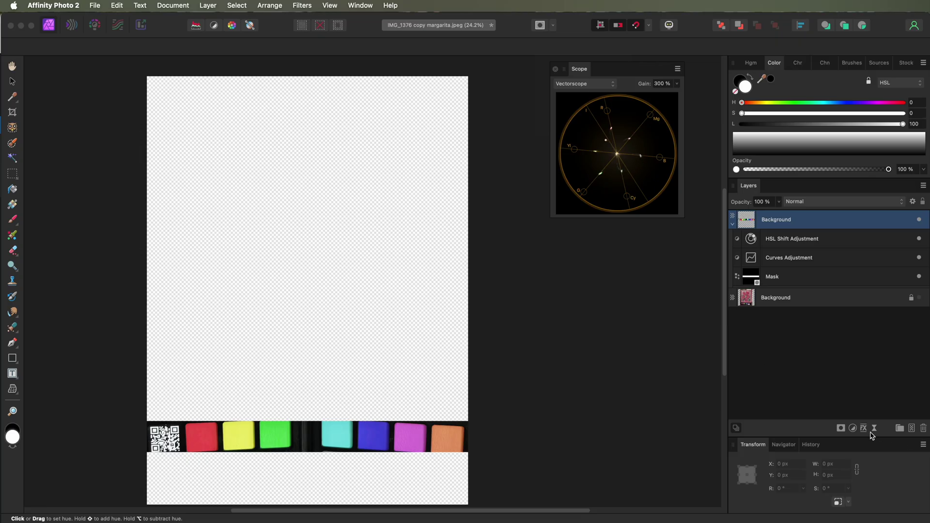
{"action": "left_click", "coordinate": [852, 428]}
{"action": "left_click", "coordinate": [867, 464]}
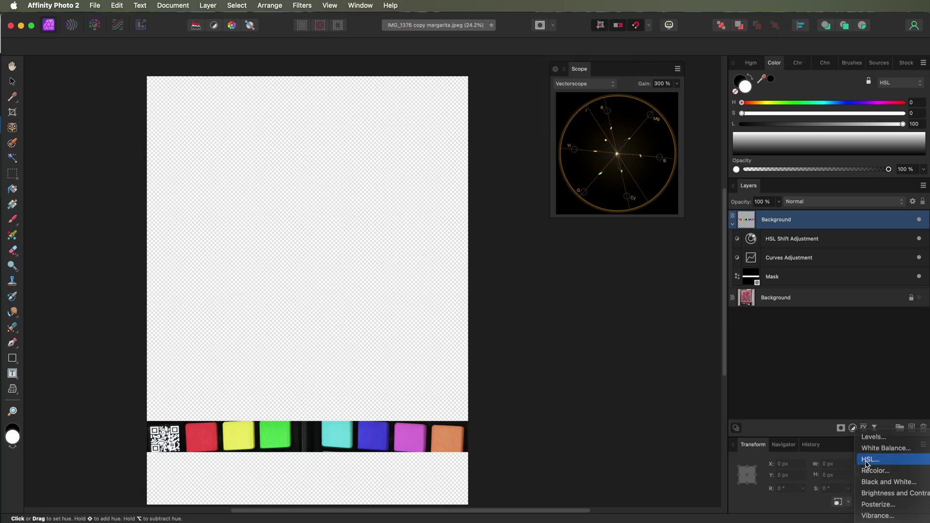
Rename the existing HSL adjustment nested in the Background layer as HUE.
{"action": "left_click", "coordinate": [790, 267]}
{"action": "double_click", "coordinate": [789, 264]}
{"action": "type", "text": "H"}
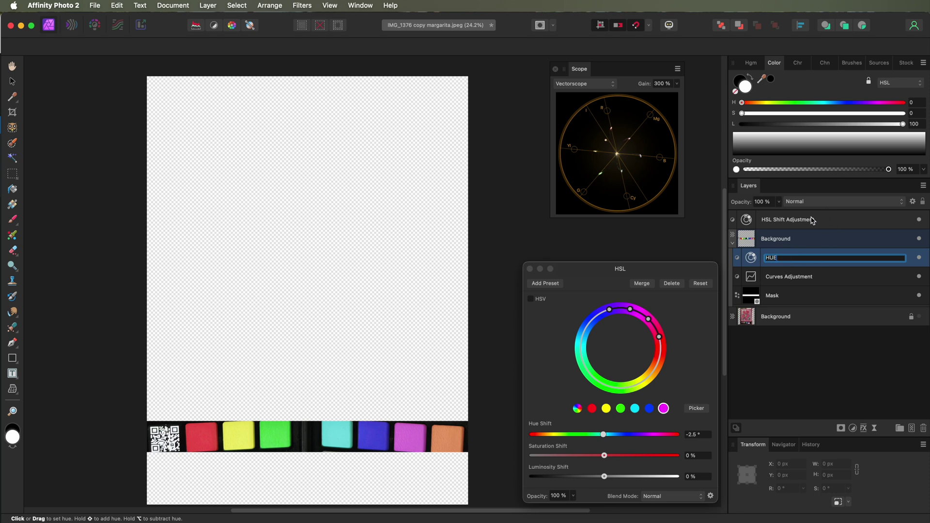
{"action": "type", "text": "UE"}
Rename the new HSL adjustment Saturation and nest it above HUE in the masked Background layer.
{"action": "left_click", "coordinate": [812, 220]}
{"action": "double_click", "coordinate": [811, 221]}
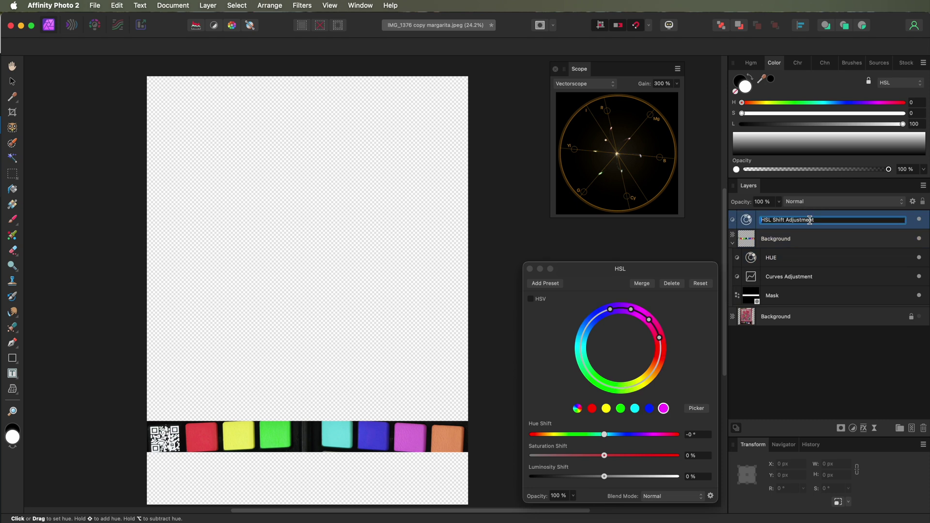
{"action": "type", "text": "Saturation"}
{"action": "left_click_drag", "start_coordinate": [746, 220], "coordinate": [748, 252]}
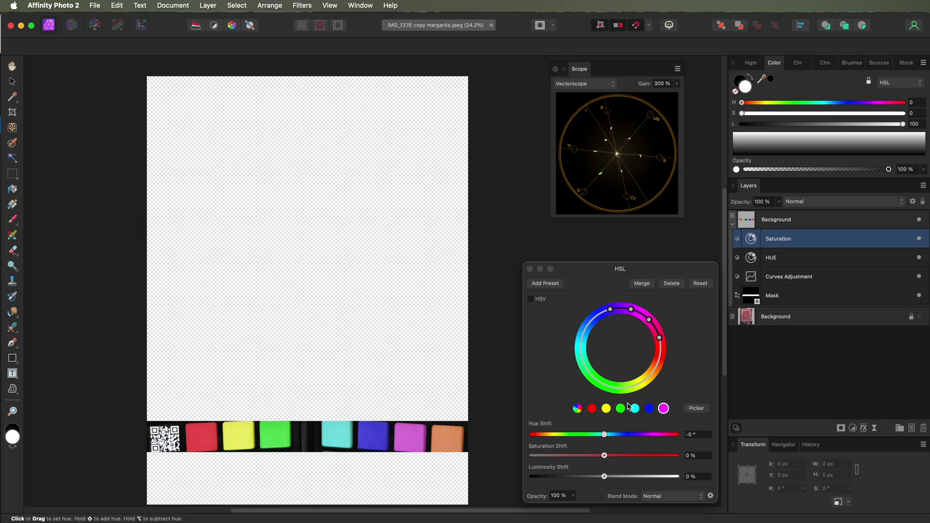
Lower the red range's Saturation Shift to below -3% in the Saturation adjustment.
{"action": "left_click", "coordinate": [591, 408]}
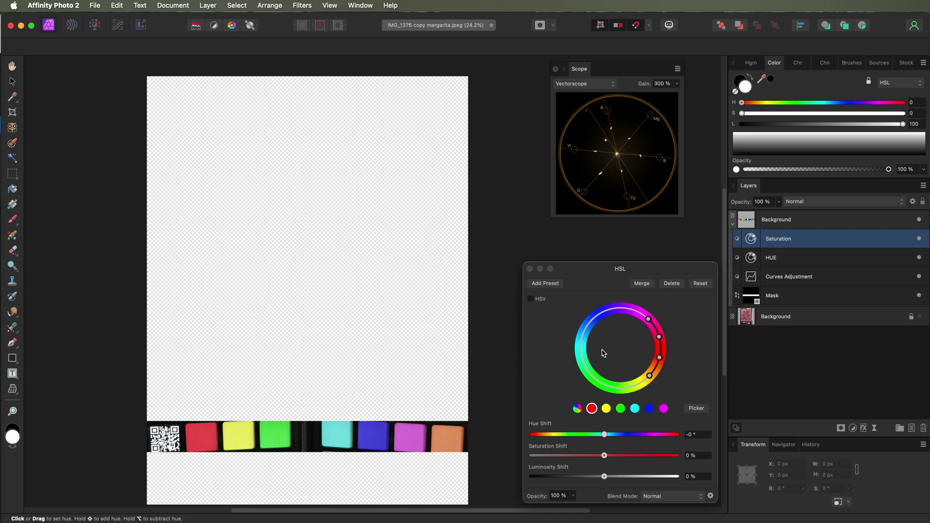
{"action": "left_click_drag", "start_coordinate": [603, 456], "coordinate": [602, 455]}
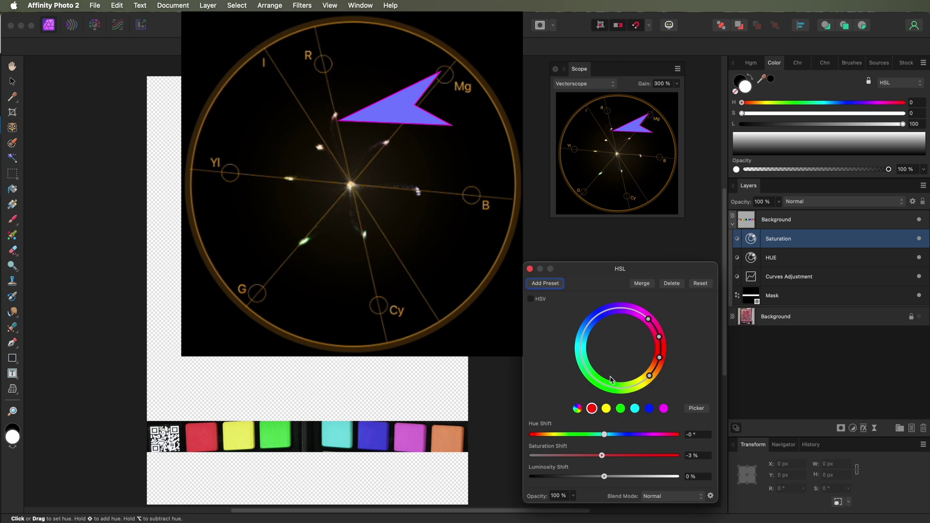
{"action": "left_click_drag", "start_coordinate": [602, 455], "coordinate": [596, 455]}
Skip the yellow range and set the Saturation Shift to 3% for green and 23% for cyan.
{"action": "left_click", "coordinate": [606, 409]}
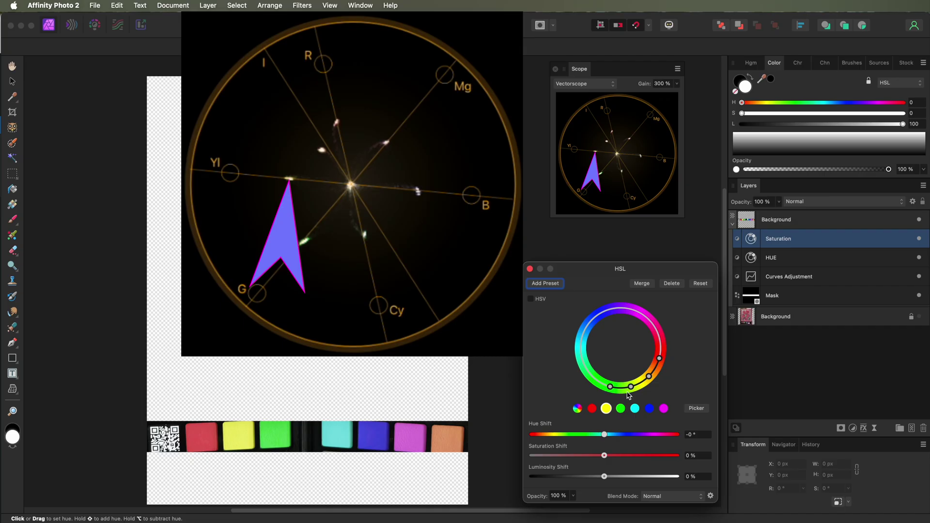
{"action": "left_click", "coordinate": [621, 408]}
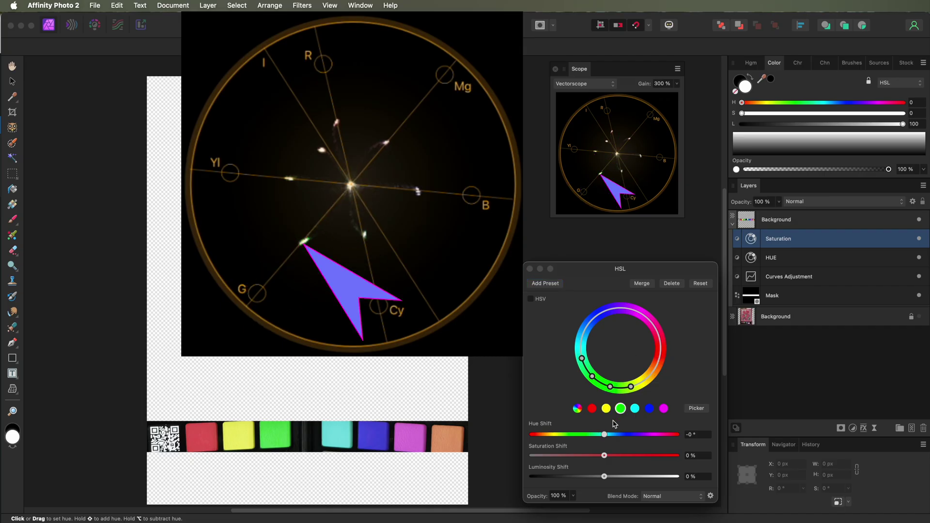
{"action": "left_click_drag", "start_coordinate": [605, 456], "coordinate": [608, 458]}
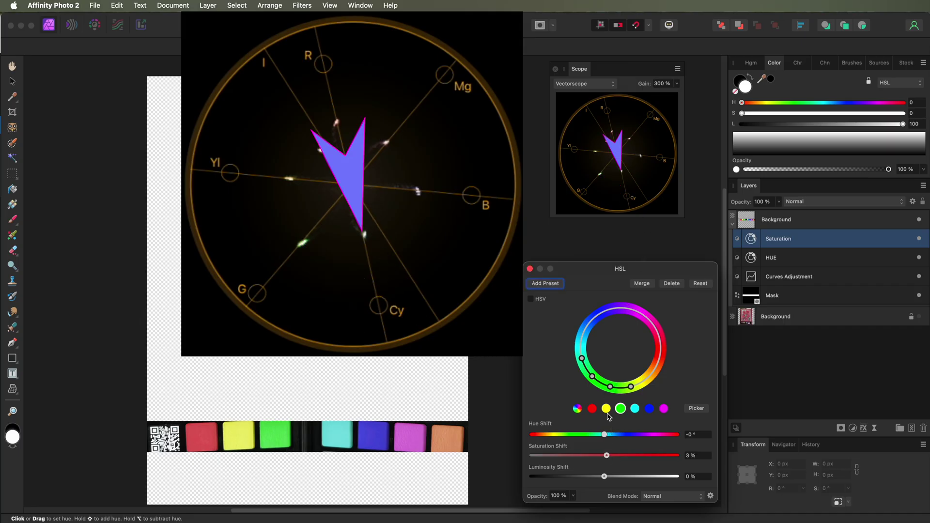
{"action": "left_click", "coordinate": [635, 409]}
{"action": "left_click_drag", "start_coordinate": [605, 457], "coordinate": [621, 456]}
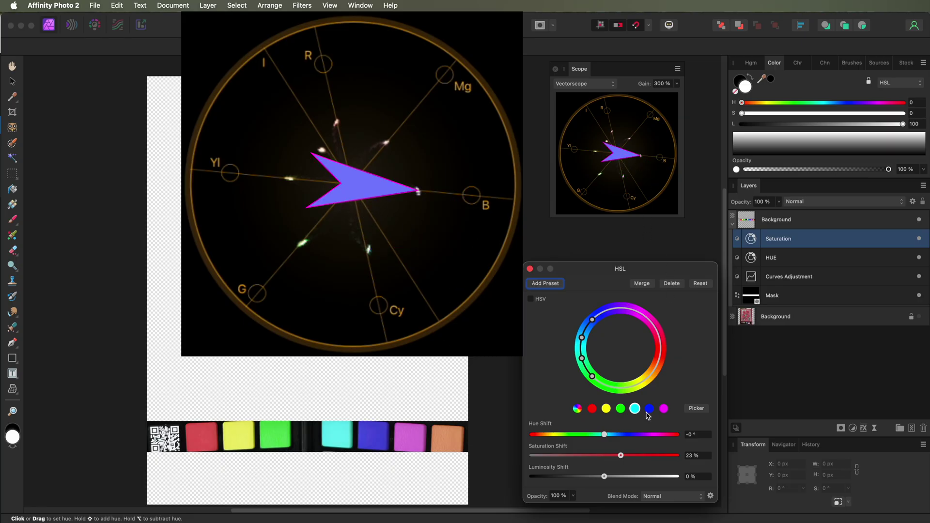
Lower the blue range's Saturation Shift slightly and raise the magenta range's Saturation Shift to 24%.
{"action": "left_click", "coordinate": [649, 408]}
{"action": "left_click_drag", "start_coordinate": [604, 456], "coordinate": [603, 457]}
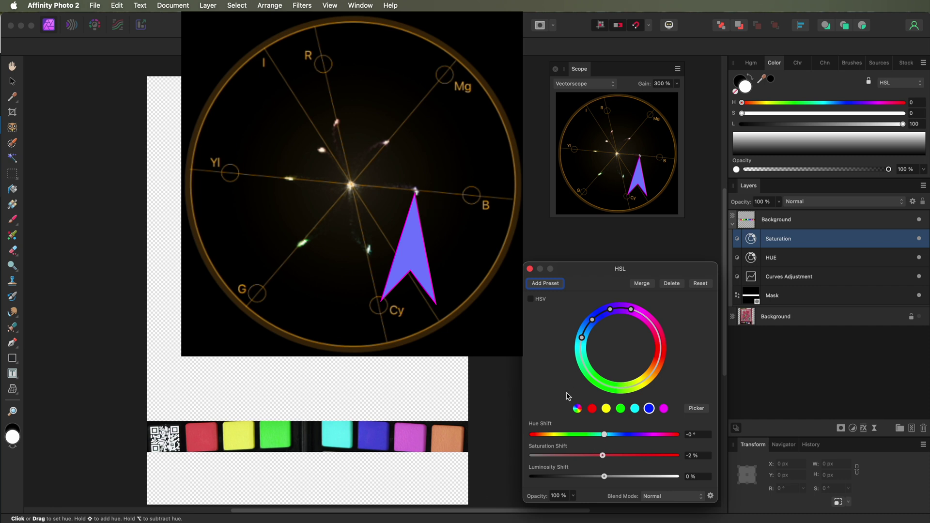
{"action": "left_click_drag", "start_coordinate": [602, 456], "coordinate": [601, 455]}
{"action": "left_click", "coordinate": [663, 409]}
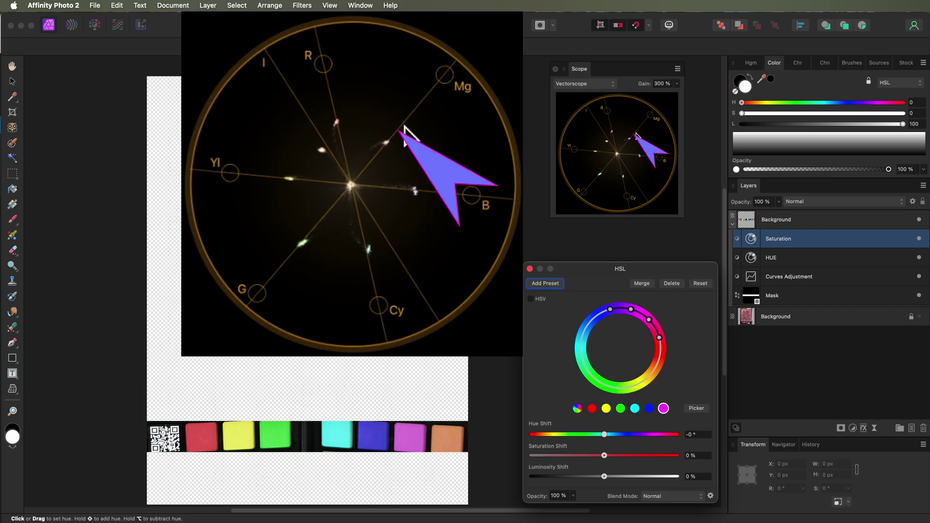
{"action": "left_click_drag", "start_coordinate": [604, 455], "coordinate": [624, 459]}
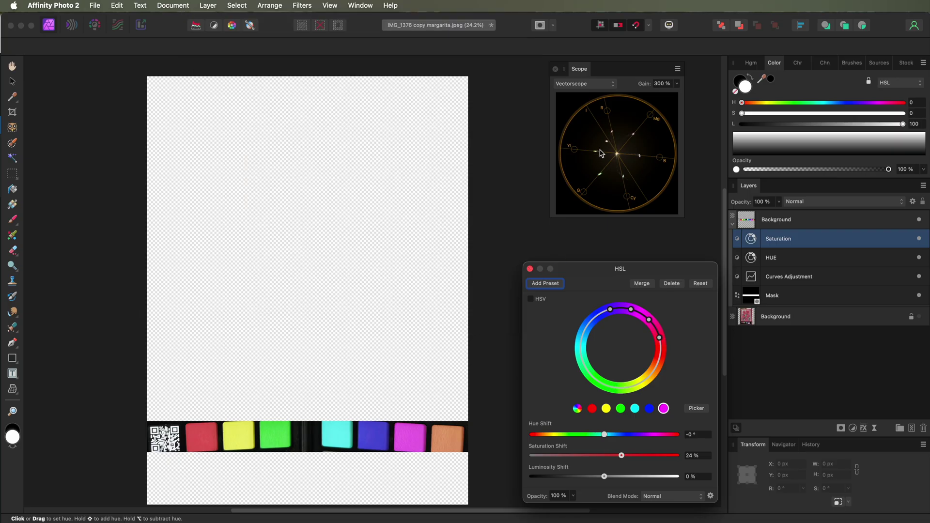
Toggle the visibility of the HUE and Saturation adjustments to compare their effect on the vectorscope.
{"action": "left_click", "coordinate": [783, 262]}
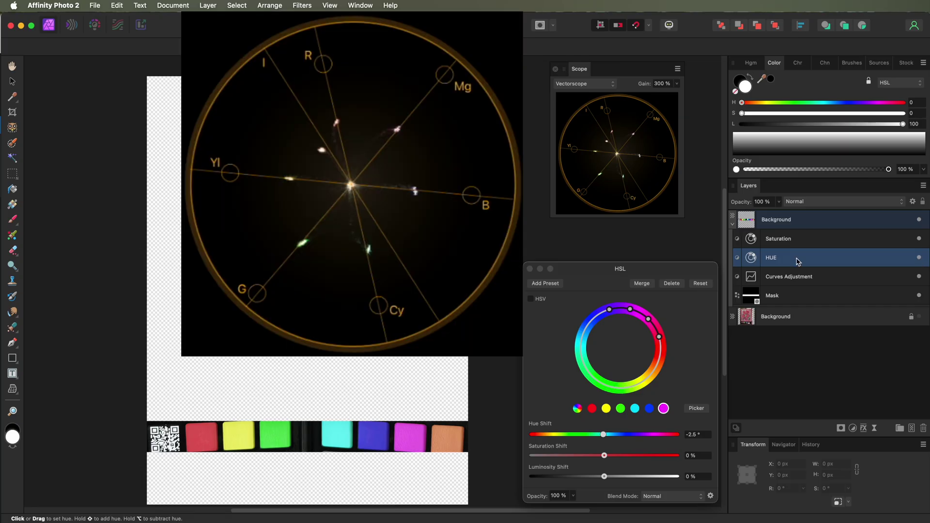
{"action": "left_click", "coordinate": [919, 257]}
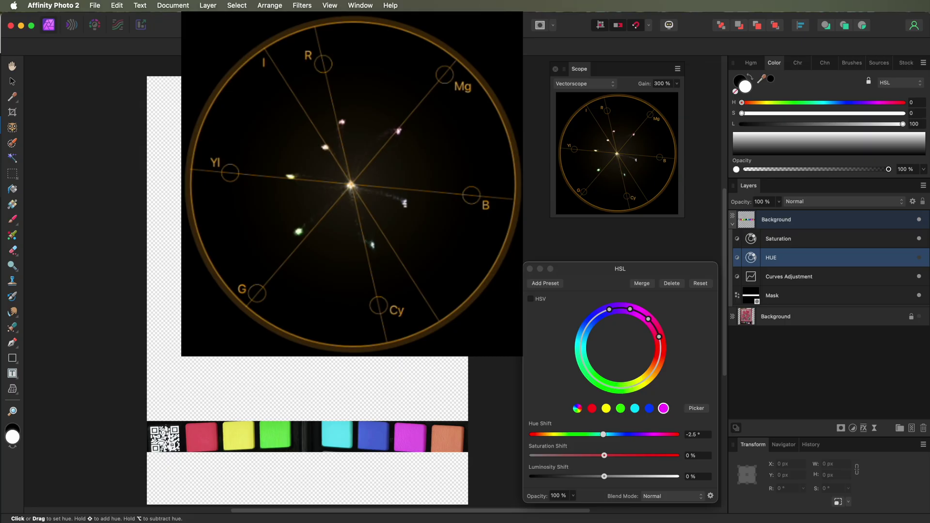
{"action": "left_click", "coordinate": [919, 258]}
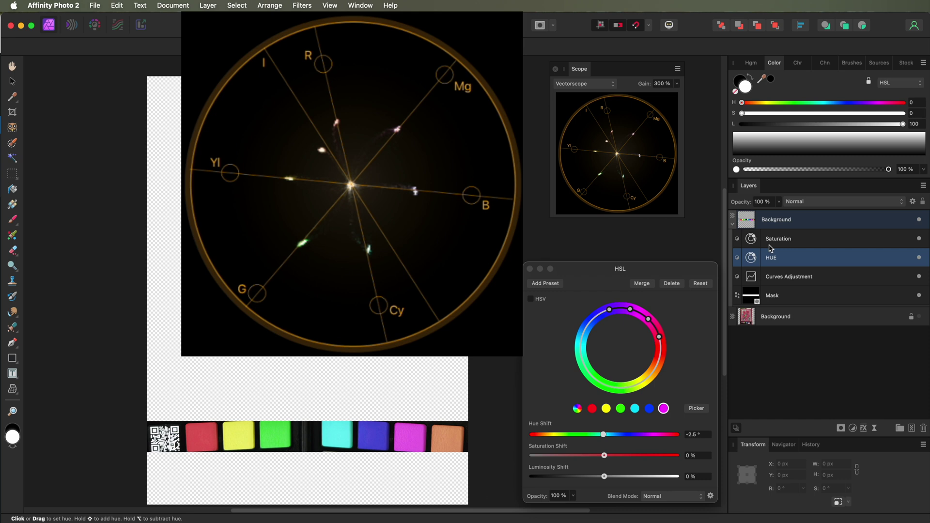
{"action": "left_click", "coordinate": [795, 243]}
{"action": "left_click", "coordinate": [920, 241]}
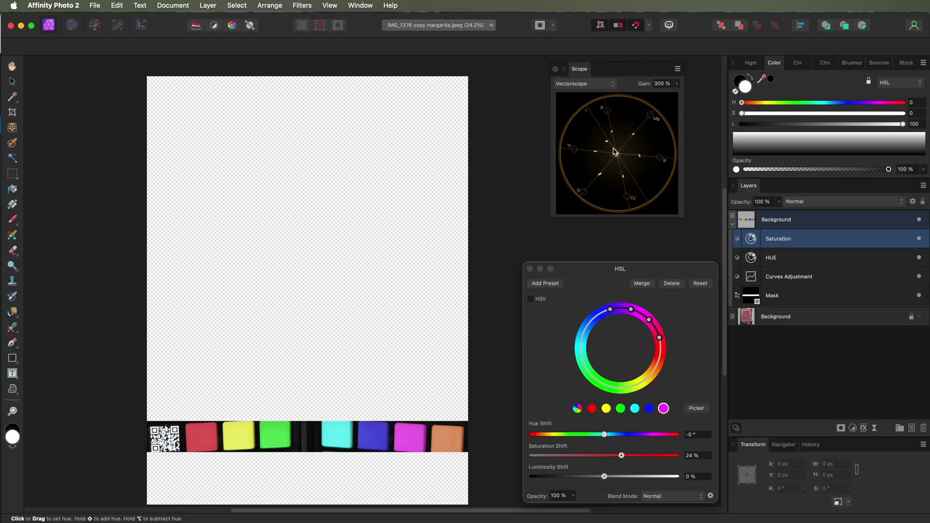
Add another HSL adjustment, rename it Skin tone, and nest it above Saturation in the masked Background layer.
{"action": "left_click", "coordinate": [853, 428]}
{"action": "left_click", "coordinate": [872, 461]}
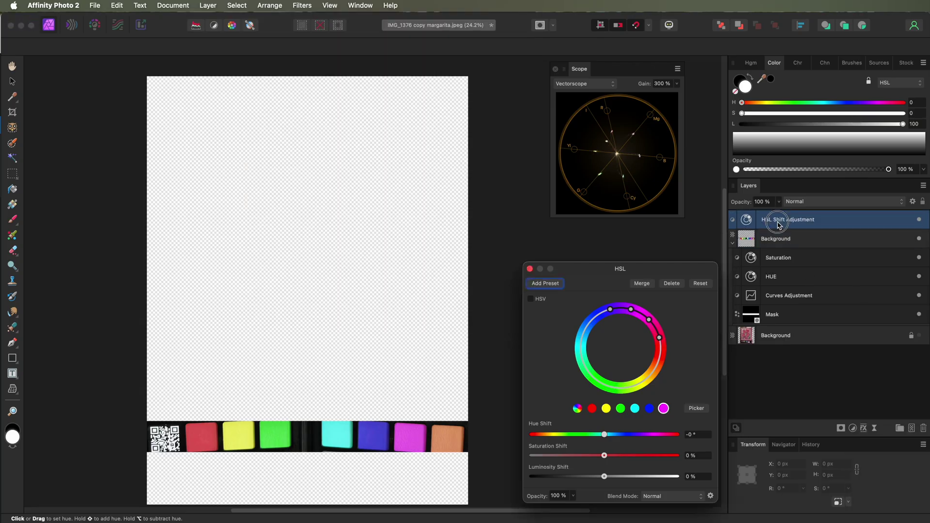
{"action": "double_click", "coordinate": [777, 220]}
{"action": "type", "text": "Skin tone"}
{"action": "key", "text": "Return"}
{"action": "left_click_drag", "start_coordinate": [752, 223], "coordinate": [751, 254]}
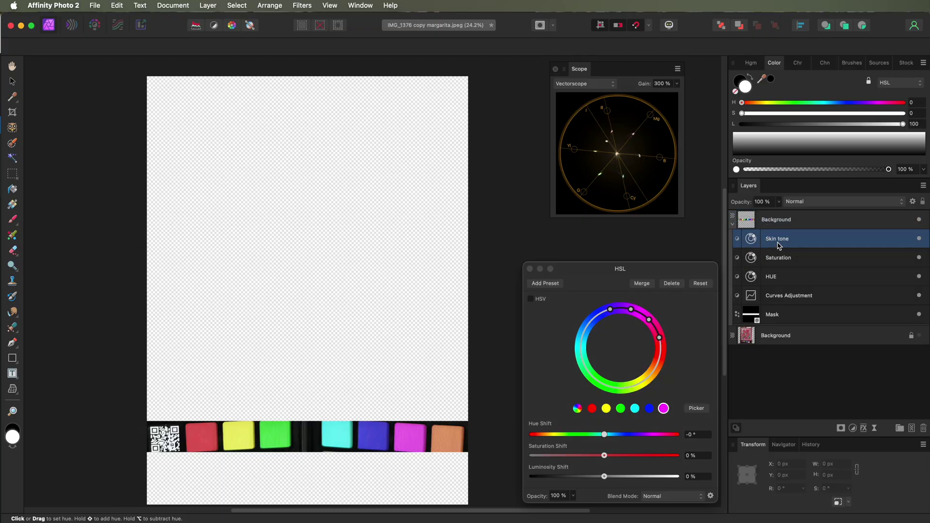
Sample the orange patch for Skin tone's yellow range, raise its Hue Shift to about 5.7° and adjust the range on the colour wheel.
{"action": "left_click", "coordinate": [608, 413]}
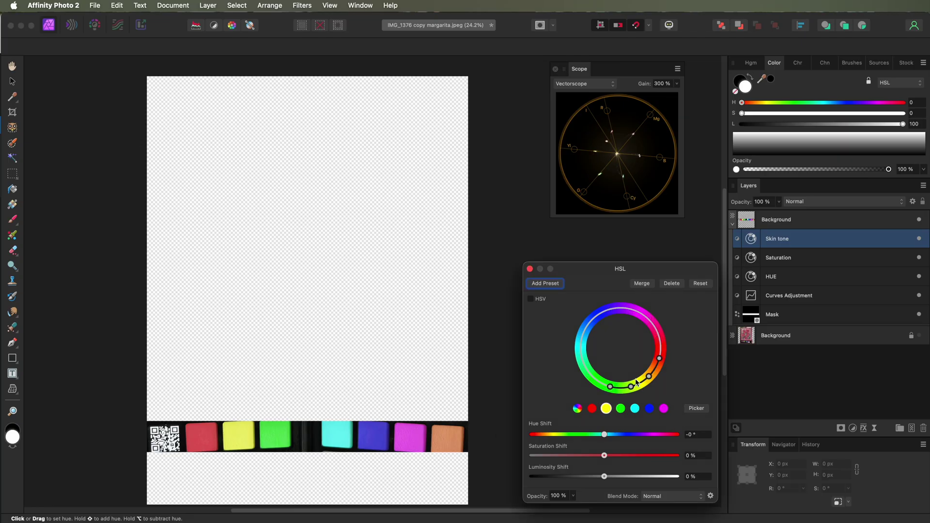
{"action": "left_click", "coordinate": [698, 409]}
{"action": "left_click", "coordinate": [445, 442]}
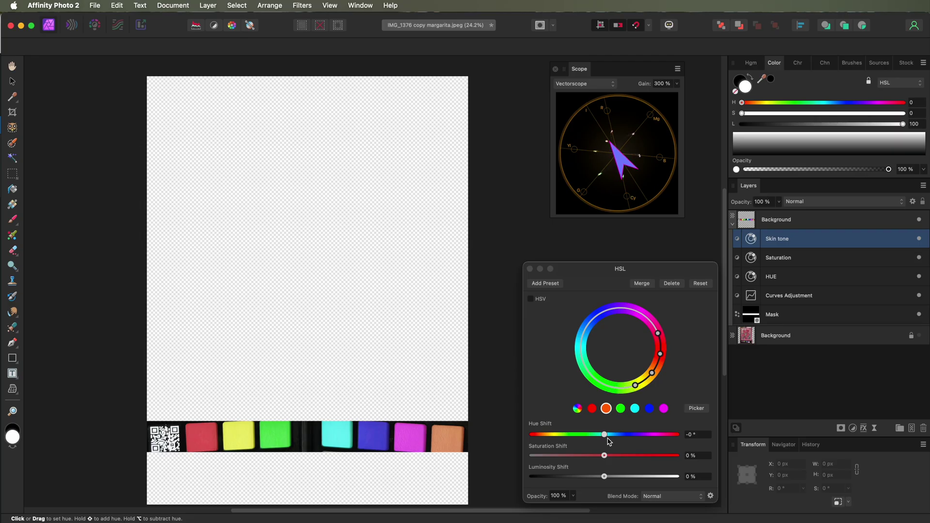
{"action": "left_click_drag", "start_coordinate": [605, 437], "coordinate": [605, 438]}
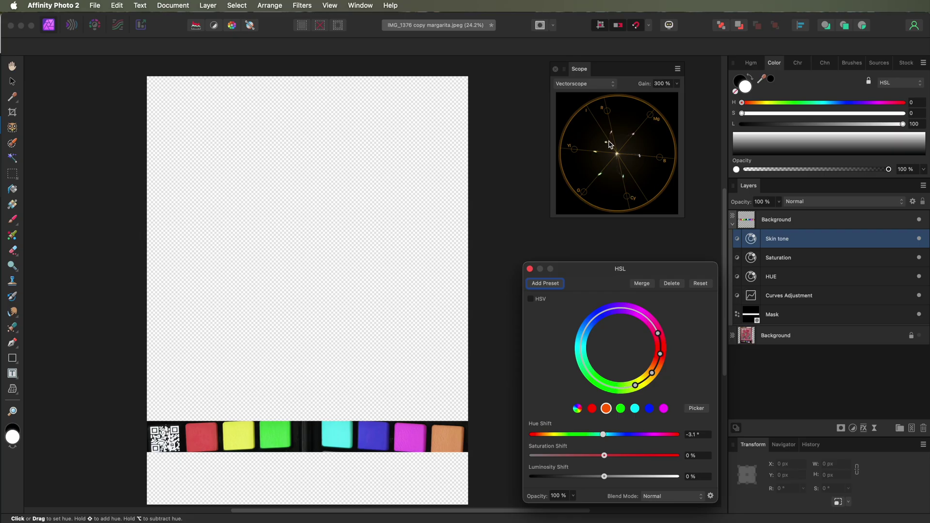
{"action": "left_click_drag", "start_coordinate": [604, 437], "coordinate": [608, 437]}
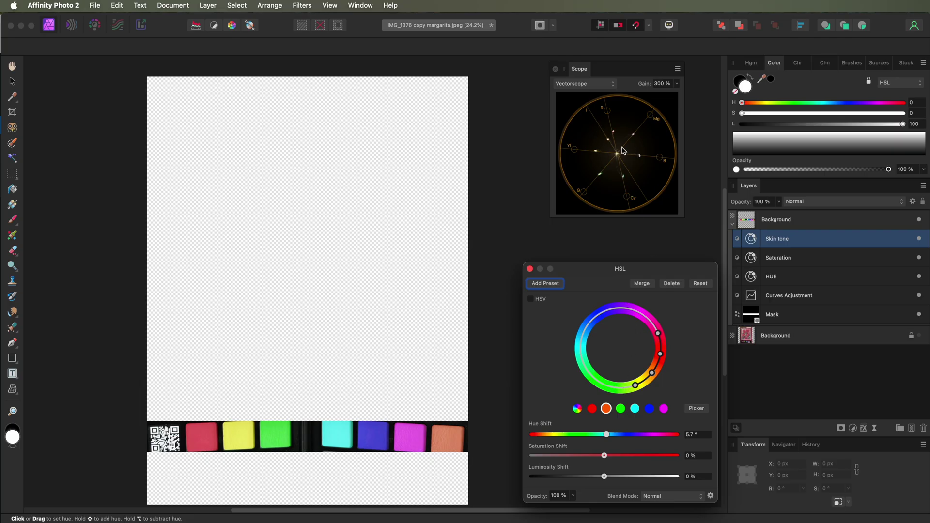
{"action": "left_click", "coordinate": [662, 357]}
{"action": "left_click_drag", "start_coordinate": [662, 357], "coordinate": [657, 372]}
{"action": "left_click", "coordinate": [530, 269]}
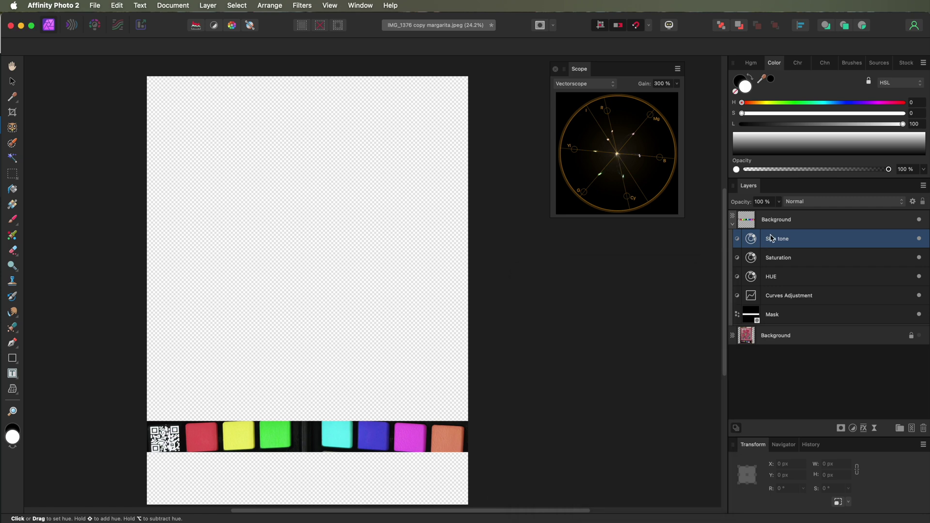
Copy the HSL and Curves adjustments and the mask above the original Background layer, and rename the top layer "working copy".
{"action": "left_click", "coordinate": [787, 313], "text": "shift"}
{"action": "right_click", "coordinate": [786, 313]}
{"action": "key", "text": "Escape"}
{"action": "left_click", "coordinate": [799, 338]}
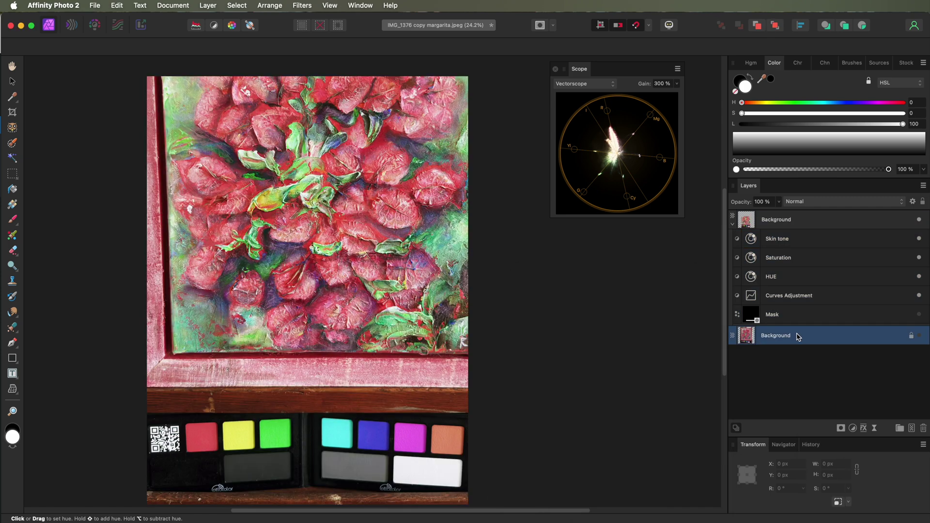
{"action": "key", "text": "ctrl+z"}
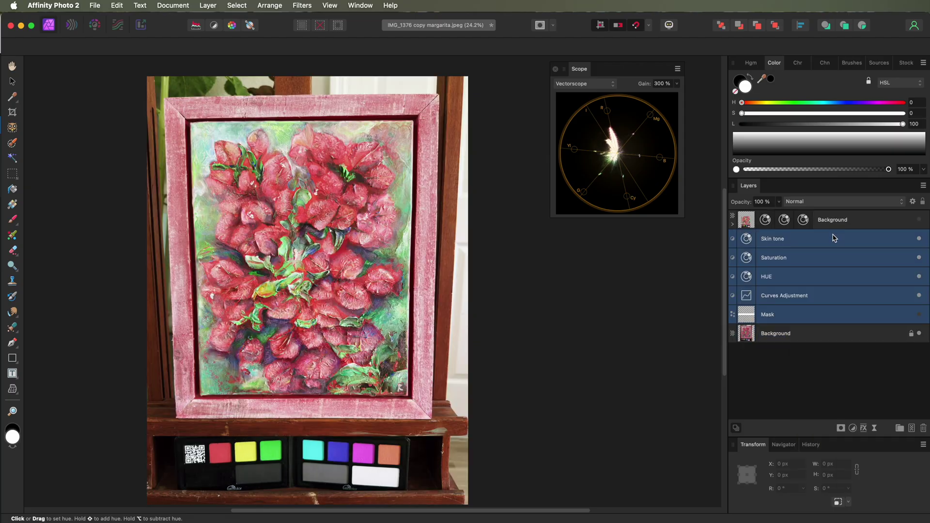
{"action": "double_click", "coordinate": [834, 220]}
{"action": "type", "text": "working copy"}
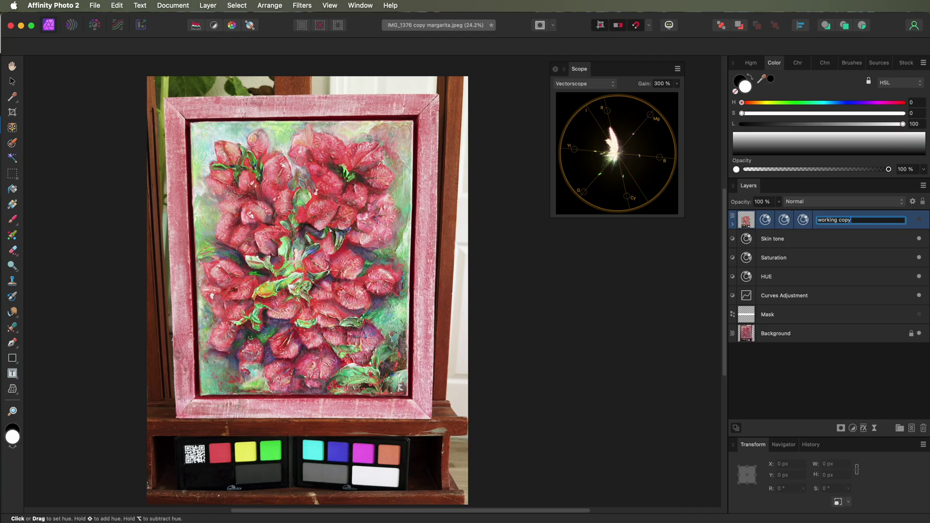
Nest the copied Skin tone, Saturation, HUE, Curves and Mask layers inside the original Background layer and select them all.
{"action": "left_click", "coordinate": [795, 246]}
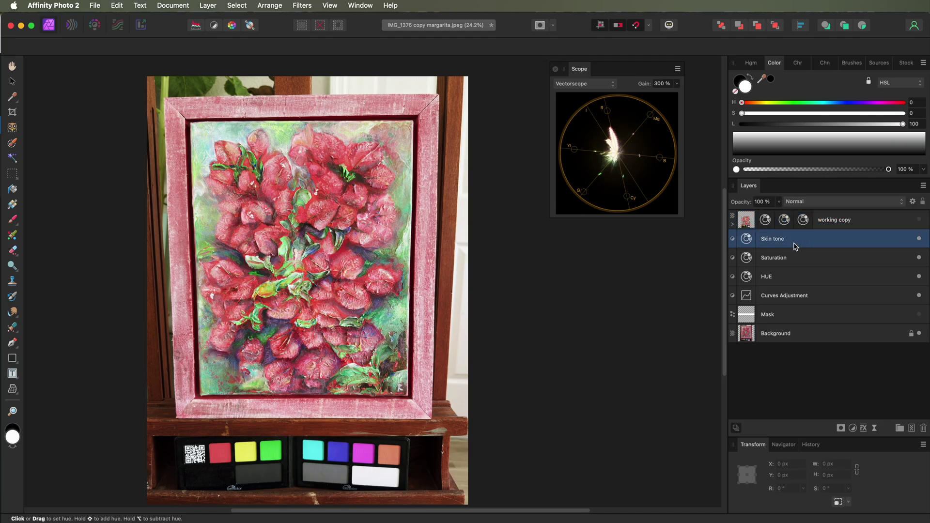
{"action": "left_click", "coordinate": [807, 313], "text": "shift"}
{"action": "left_click_drag", "start_coordinate": [911, 257], "coordinate": [831, 336]}
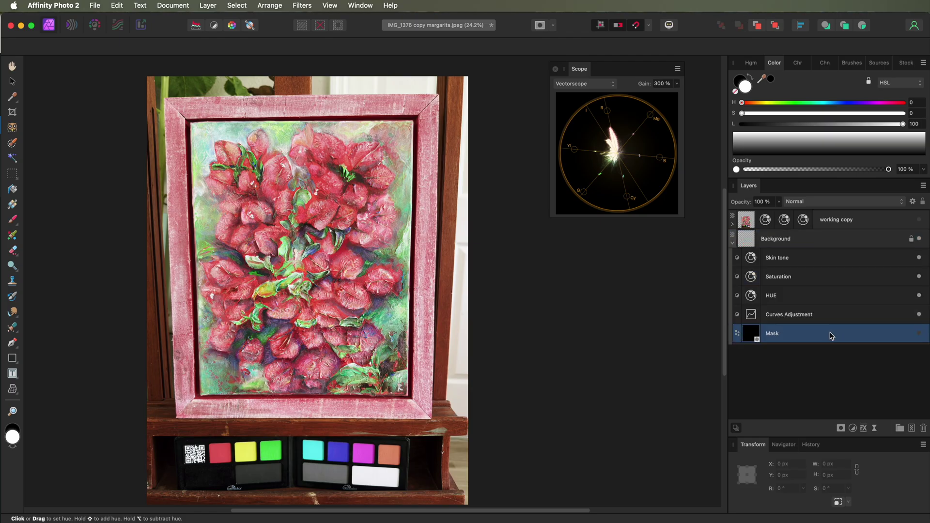
{"action": "left_click", "coordinate": [831, 260]}
{"action": "left_click", "coordinate": [840, 335], "text": "shift"}
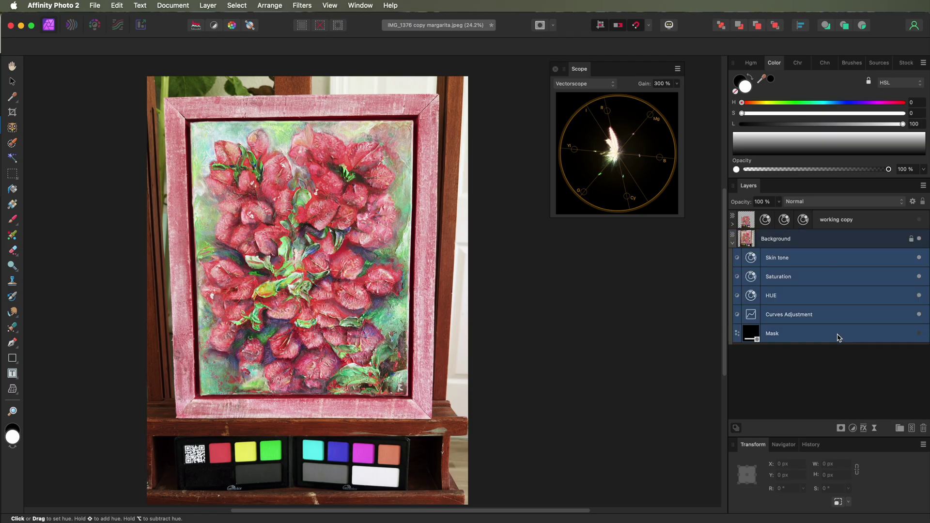
Toggle the Skin tone, Saturation, HUE and Curves adjustments together to compare the photo before and after correction, leaving them hidden.
{"action": "left_click", "coordinate": [919, 334]}
{"action": "left_click", "coordinate": [919, 333]}
{"action": "left_click", "coordinate": [888, 318]}
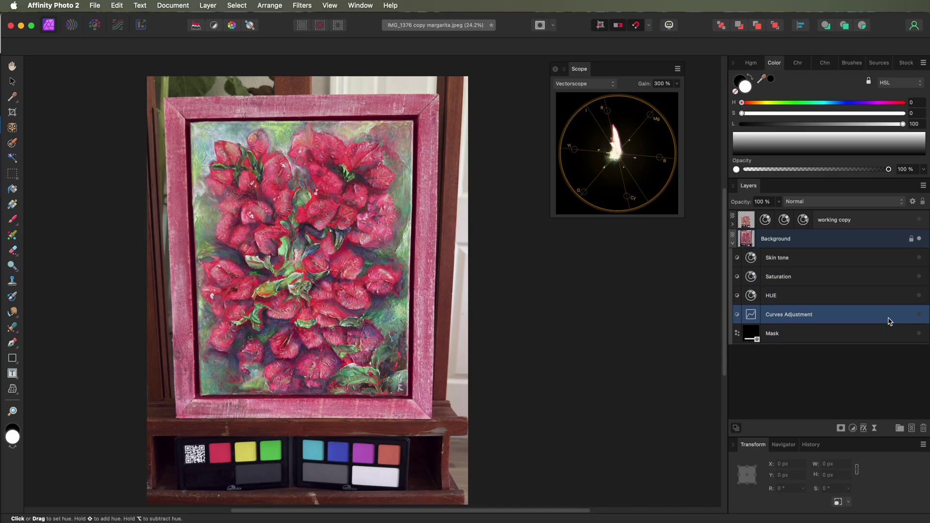
{"action": "left_click", "coordinate": [888, 261], "text": "shift"}
{"action": "left_click", "coordinate": [920, 259]}
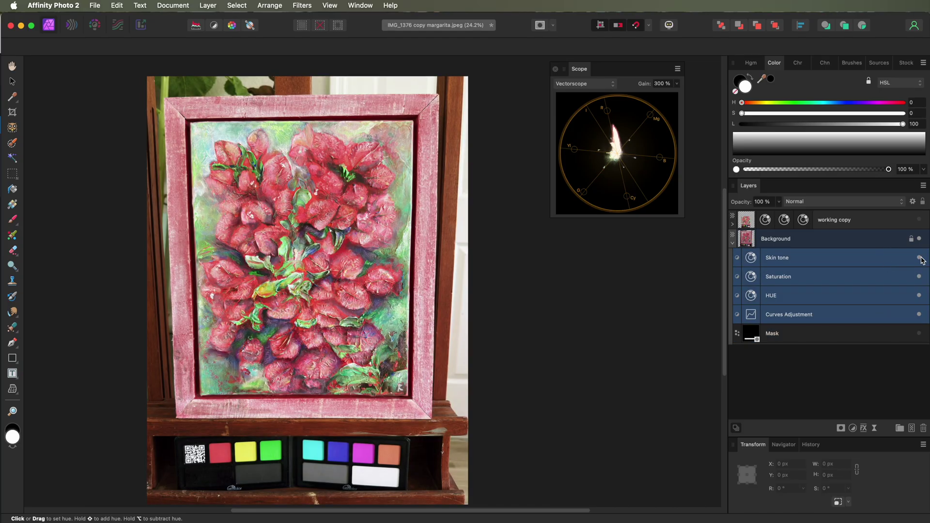
{"action": "left_click", "coordinate": [920, 259]}
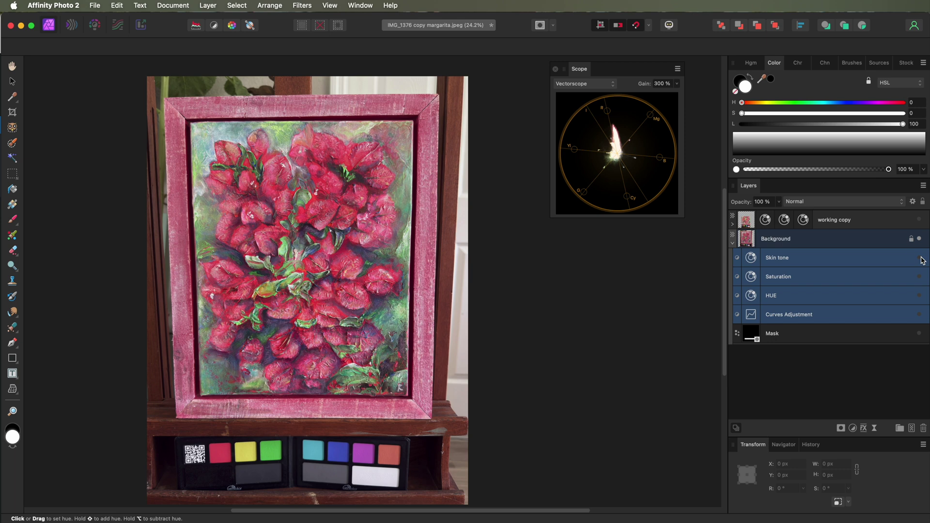
{"action": "left_click", "coordinate": [920, 259]}
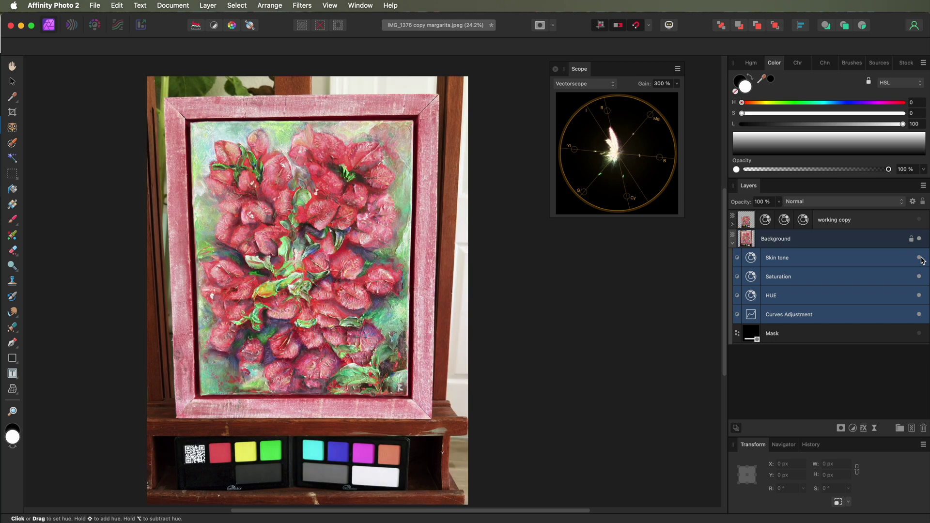
{"action": "left_click", "coordinate": [920, 314], "text": "alt"}
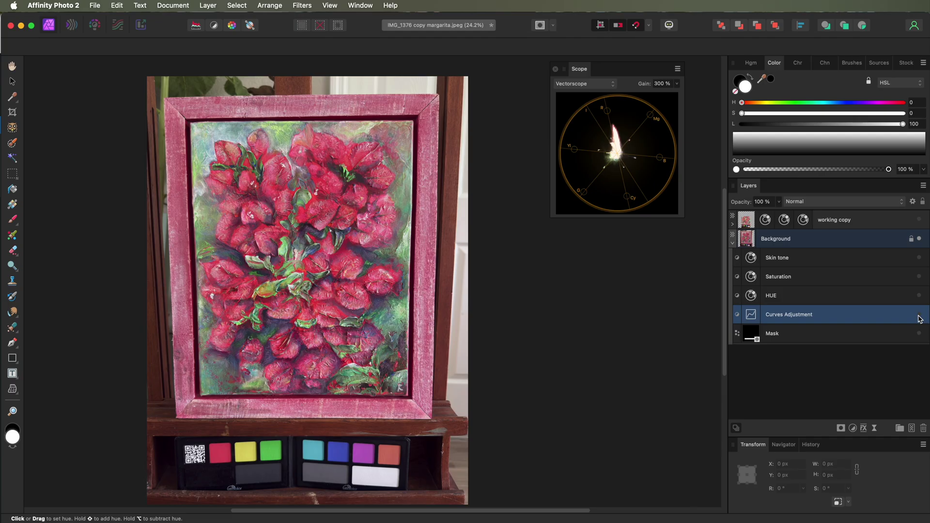
Rename the Curves Adjustment layer inside Background as "Exp and WB".
{"action": "double_click", "coordinate": [804, 315]}
{"action": "left_click", "coordinate": [824, 315]}
{"action": "type", "text": "E"}
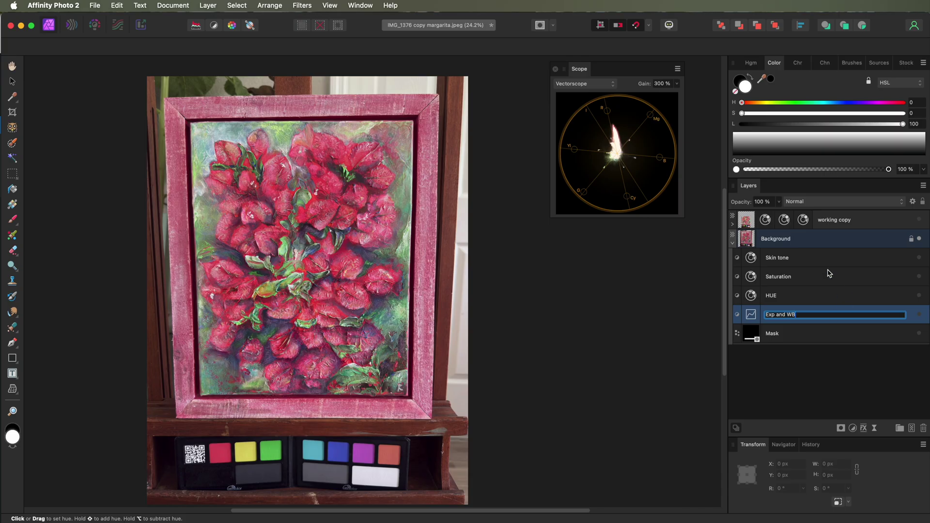
{"action": "type", "text": "xp and WB"}
{"action": "left_click", "coordinate": [792, 296]}
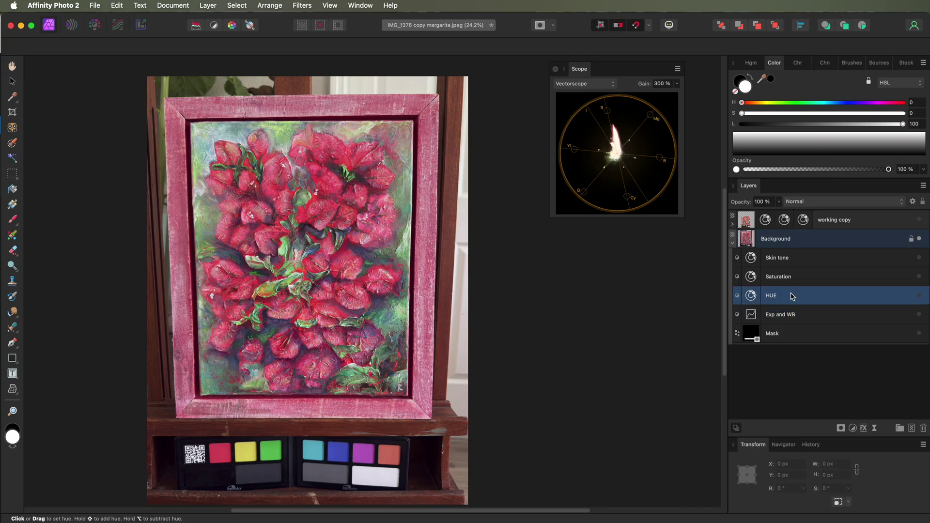
Show the Exp and WB, HUE, Saturation and Skin tone adjustments one after another to review each one's effect.
{"action": "left_click", "coordinate": [920, 315]}
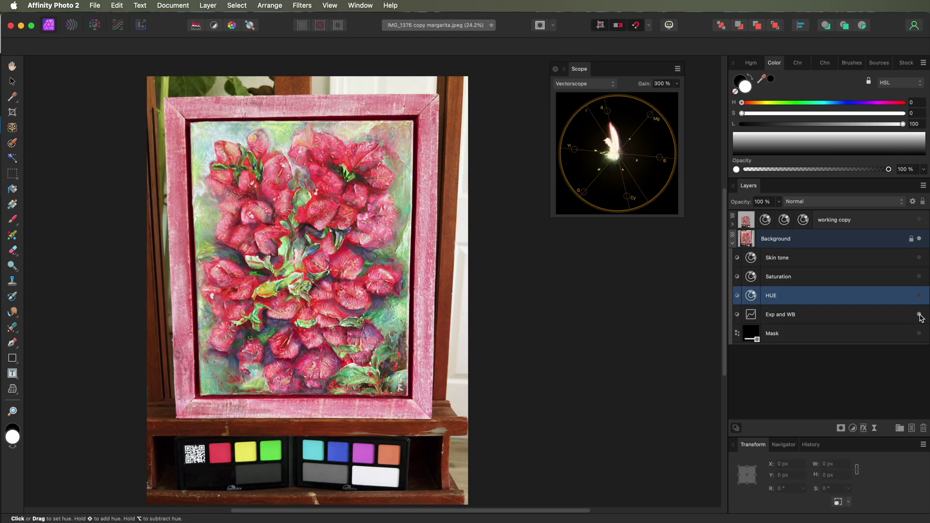
{"action": "left_click", "coordinate": [920, 297]}
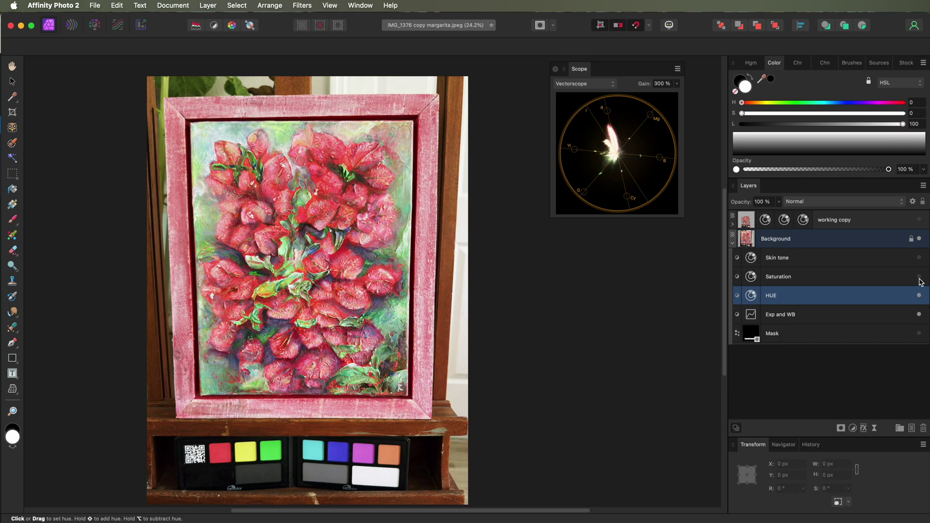
{"action": "left_click", "coordinate": [920, 278]}
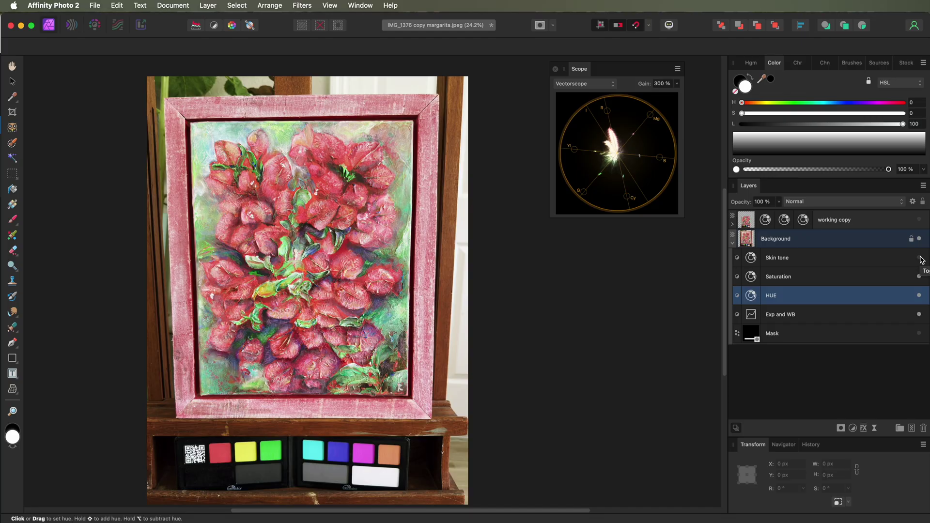
{"action": "left_click", "coordinate": [920, 258]}
Start the Perspective Tool on the Background layer with a single plane, Source mode and the grid shown.
{"action": "left_click", "coordinate": [878, 243]}
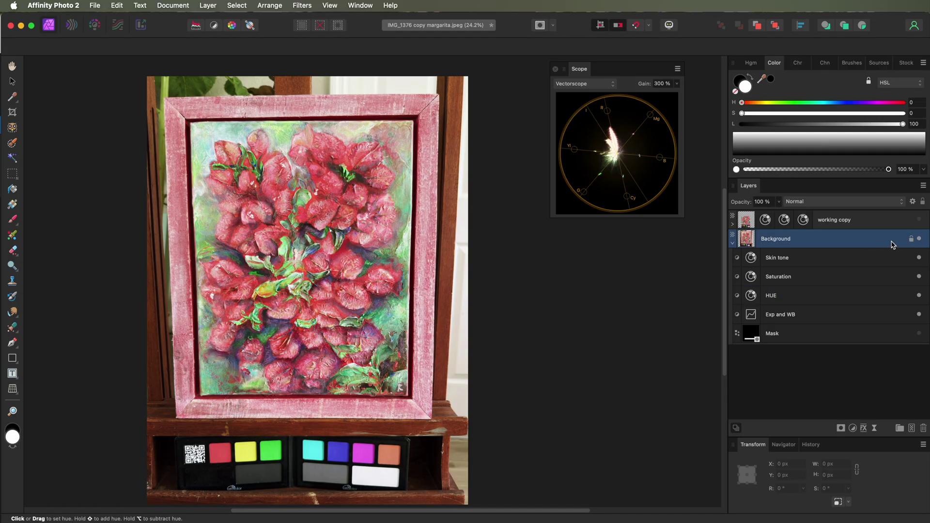
{"action": "left_click", "coordinate": [12, 389]}
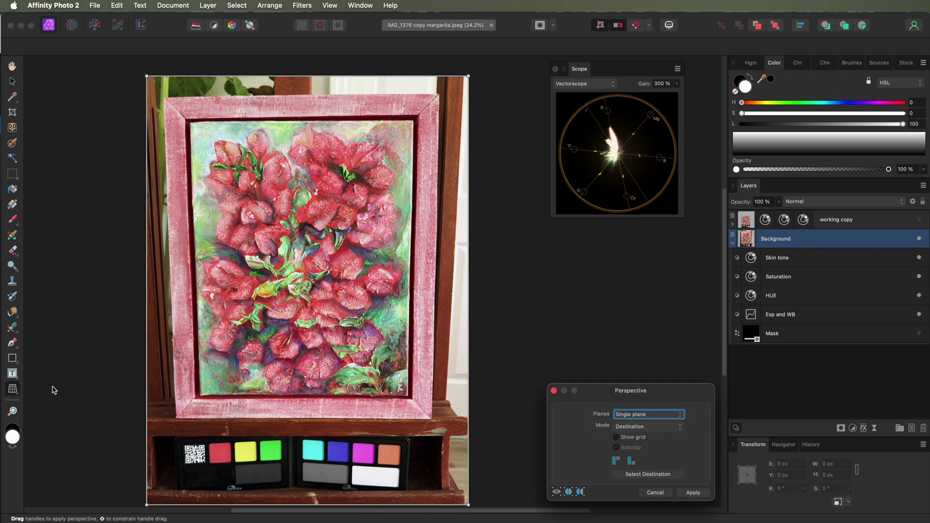
{"action": "left_click", "coordinate": [19, 397]}
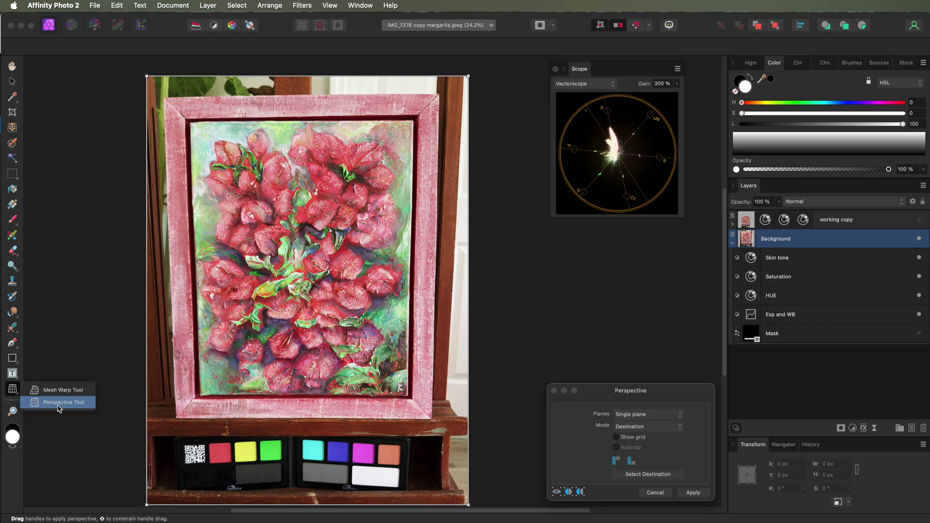
{"action": "left_click", "coordinate": [59, 403]}
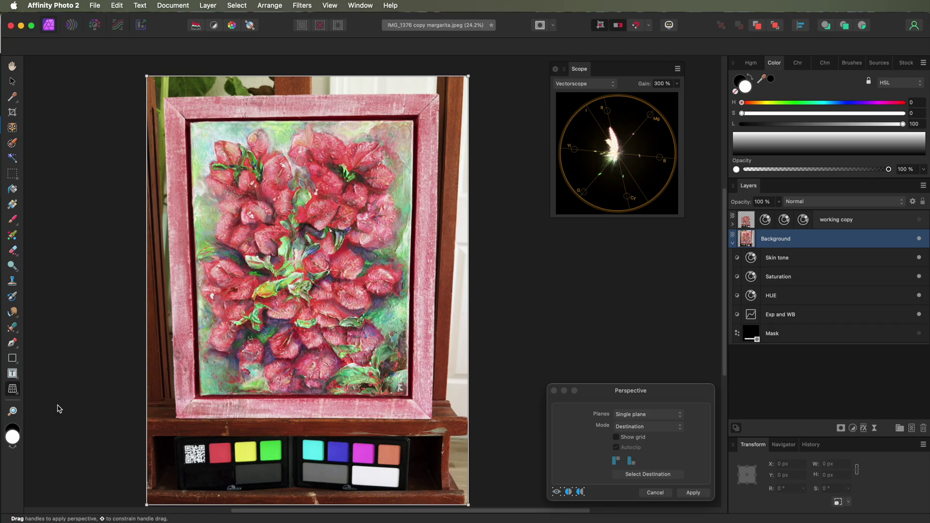
{"action": "left_click", "coordinate": [637, 430]}
{"action": "left_click", "coordinate": [636, 418]}
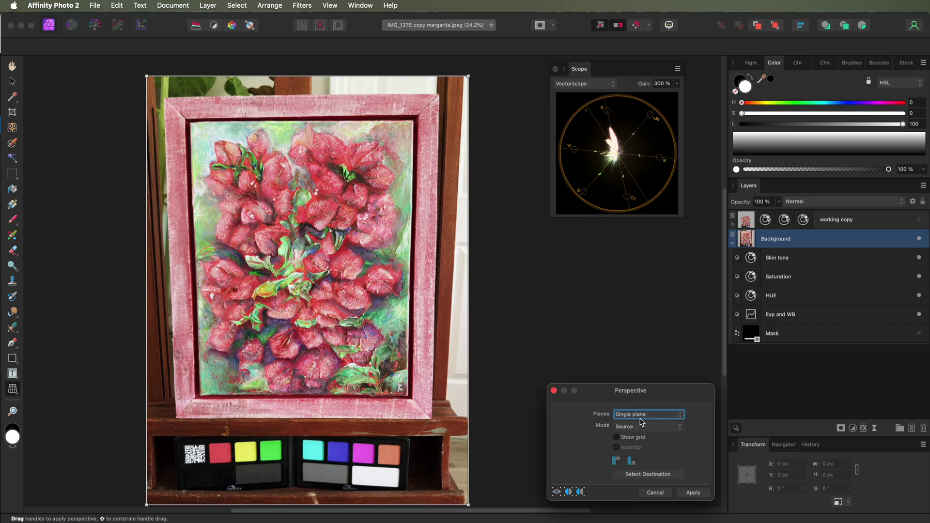
{"action": "left_click", "coordinate": [615, 438]}
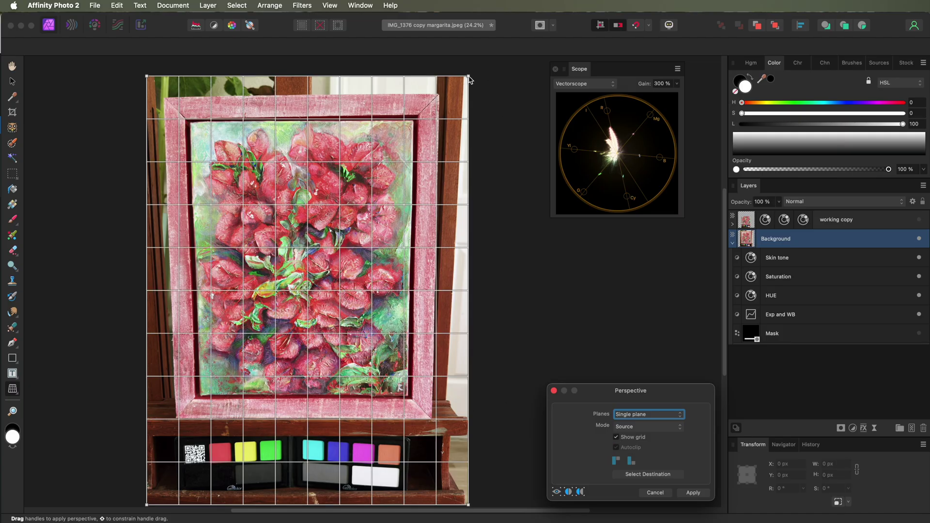
Fit the perspective grid's four corners to the corners of the painted canvas inside the pink frame and apply the correction.
{"action": "left_click", "coordinate": [638, 28]}
{"action": "left_click_drag", "start_coordinate": [468, 76], "coordinate": [414, 118]}
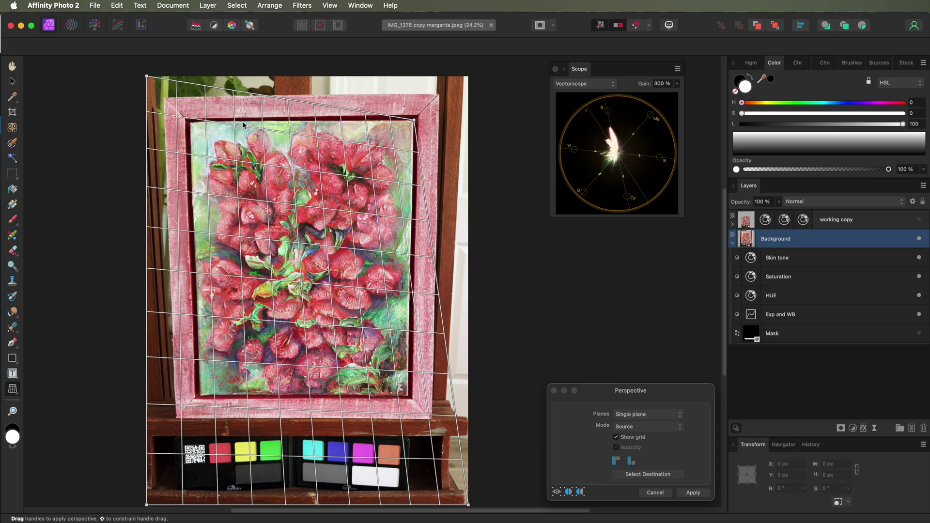
{"action": "left_click_drag", "start_coordinate": [149, 76], "coordinate": [190, 121]}
{"action": "left_click_drag", "start_coordinate": [147, 505], "coordinate": [199, 396]}
{"action": "left_click_drag", "start_coordinate": [468, 505], "coordinate": [421, 404]}
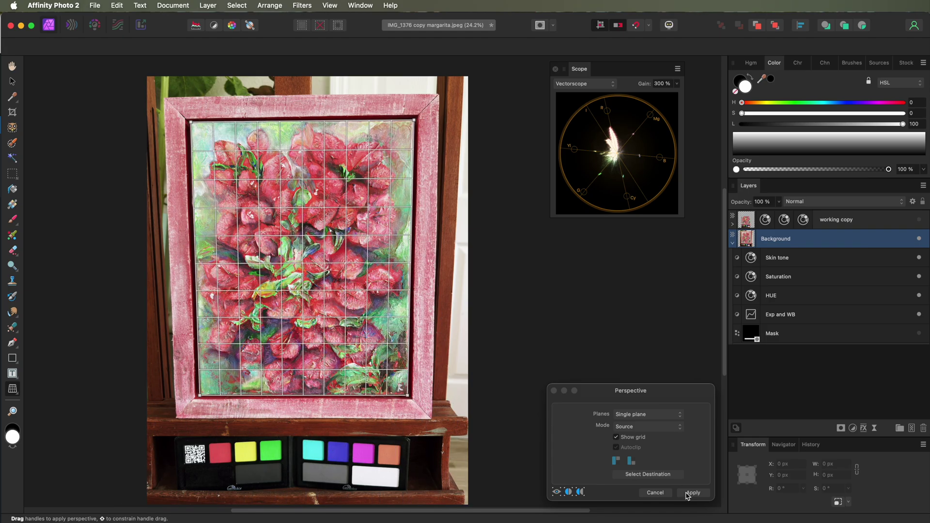
{"action": "left_click", "coordinate": [686, 493]}
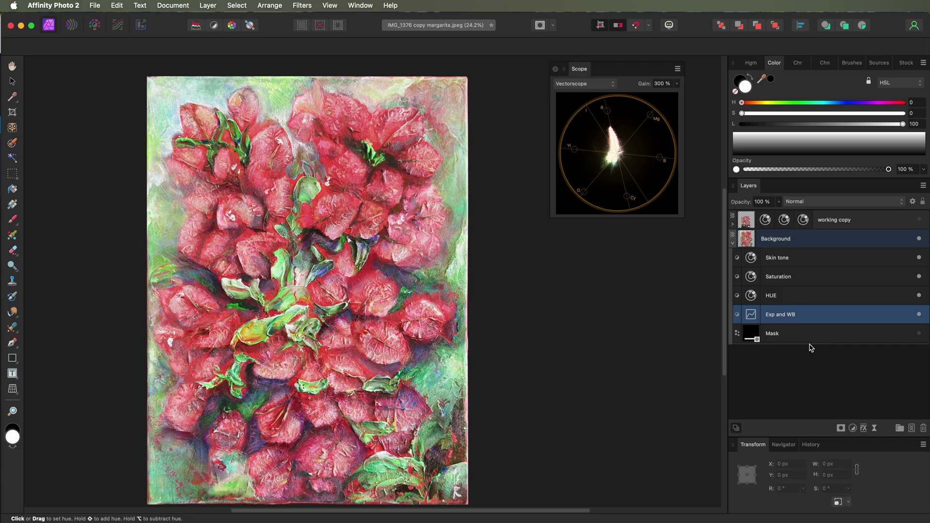
Export the whole document as a TIFF with CMYK 8-bit pixel format, named "pink flowers", in the artturquoise folder.
{"action": "left_click", "coordinate": [95, 6]}
{"action": "left_click", "coordinate": [126, 304]}
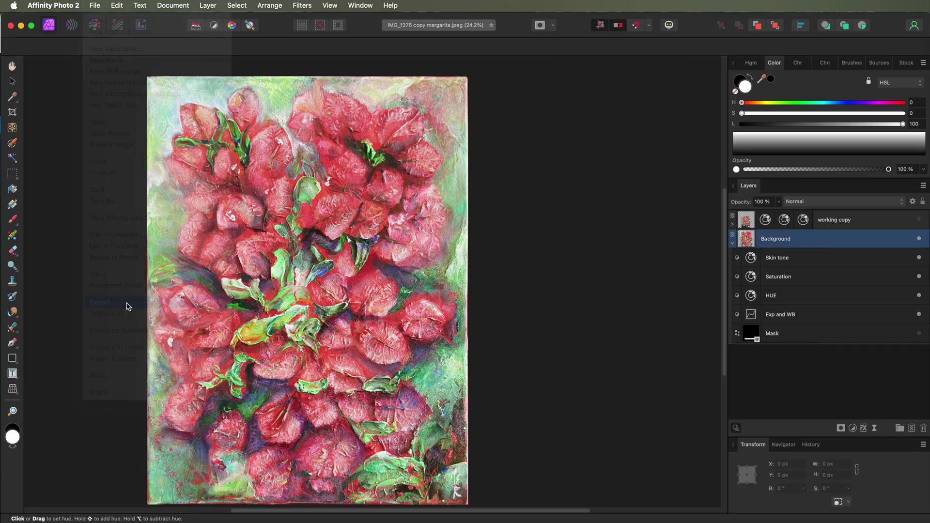
{"action": "left_click", "coordinate": [456, 152]}
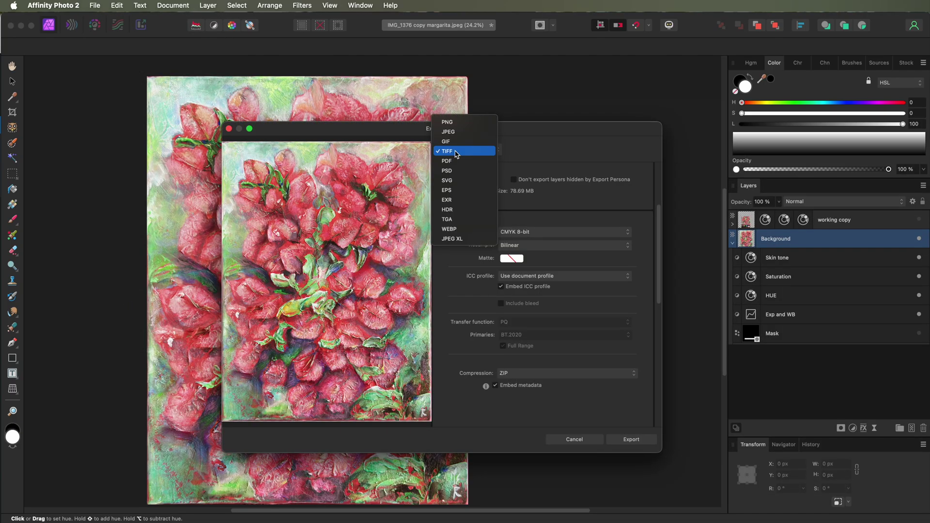
{"action": "left_click", "coordinate": [455, 152]}
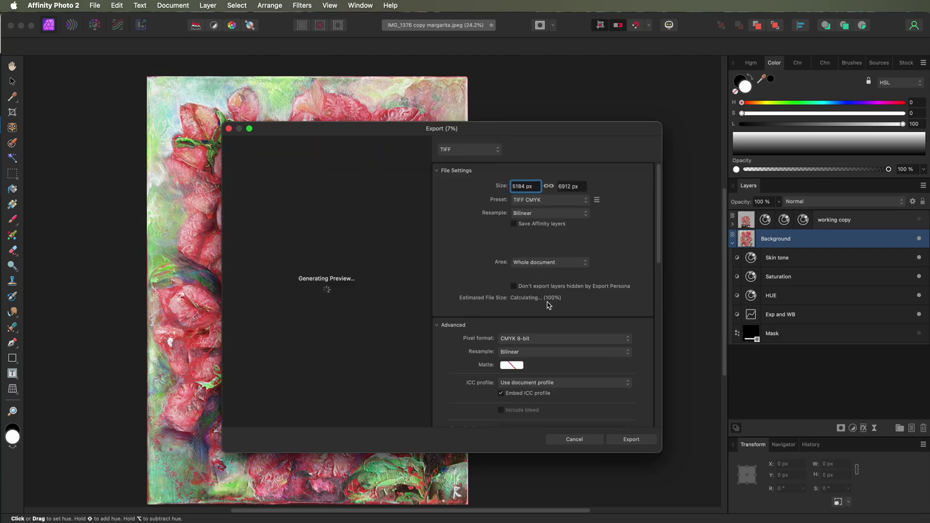
{"action": "scroll", "coordinate": [527, 315], "scroll_direction": "down", "scroll_amount": 3}
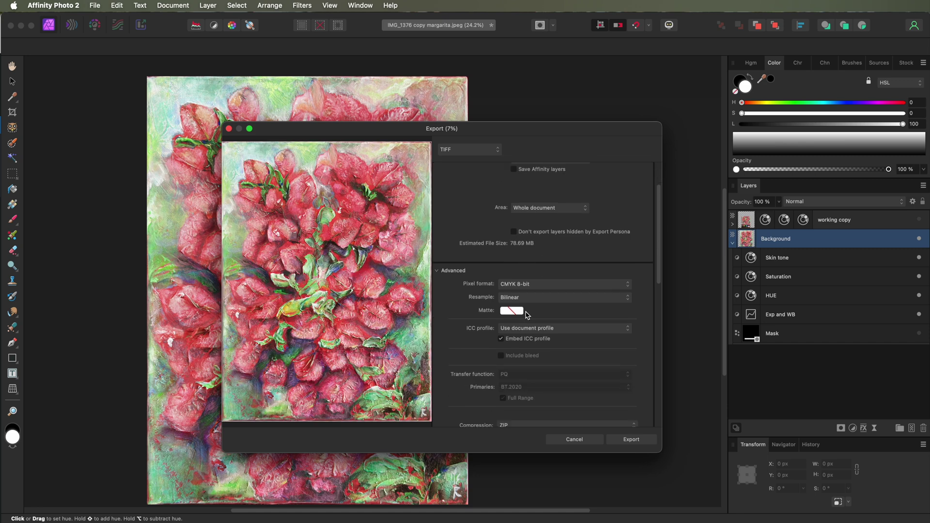
{"action": "left_click", "coordinate": [530, 273]}
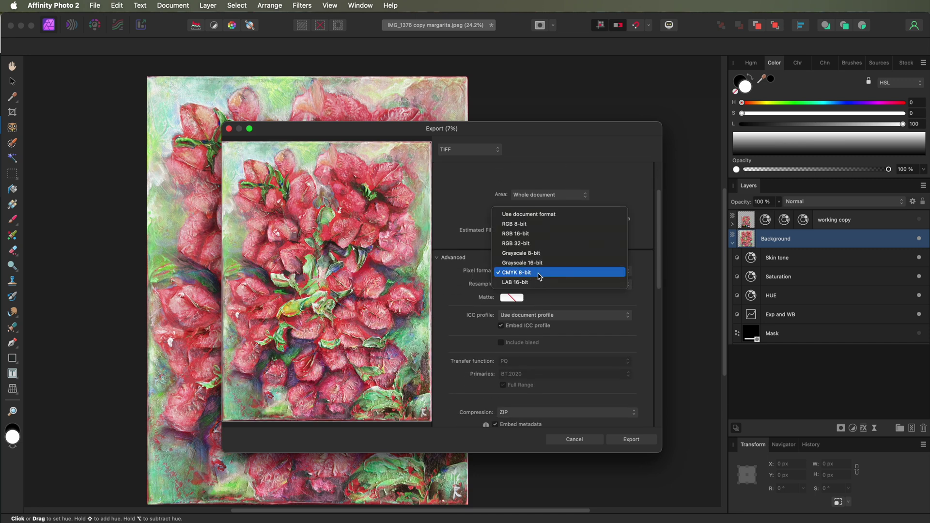
{"action": "left_click", "coordinate": [537, 273]}
{"action": "left_click", "coordinate": [622, 441]}
{"action": "type", "text": "pink flowers"}
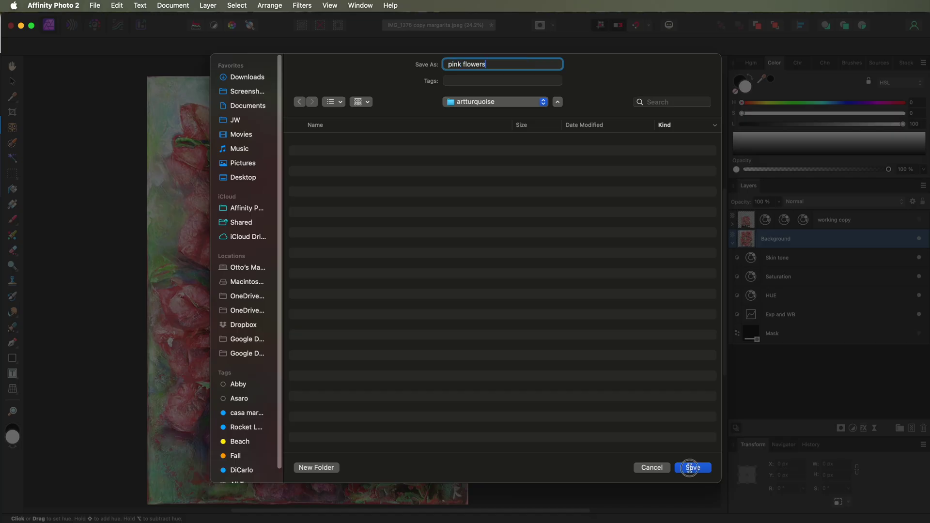